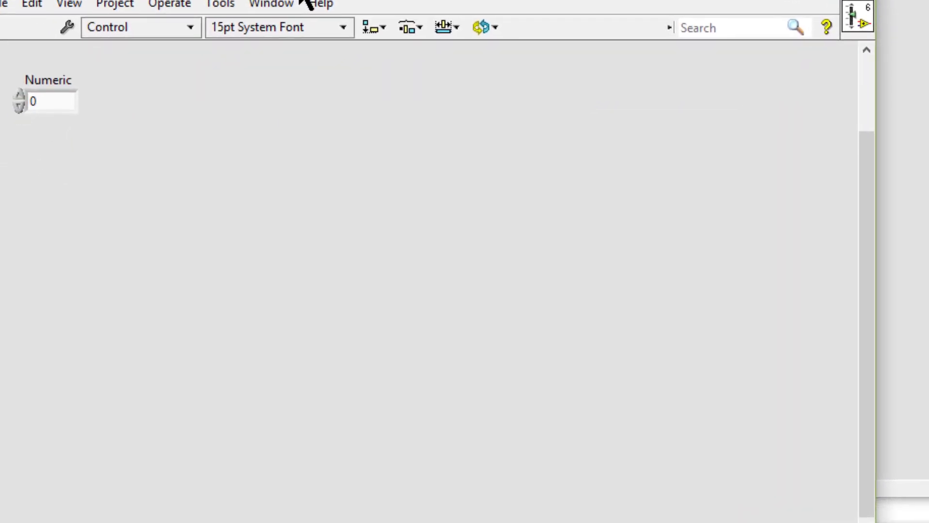
left_click(58, 94)
left_click(63, 166)
left_click(50, 81)
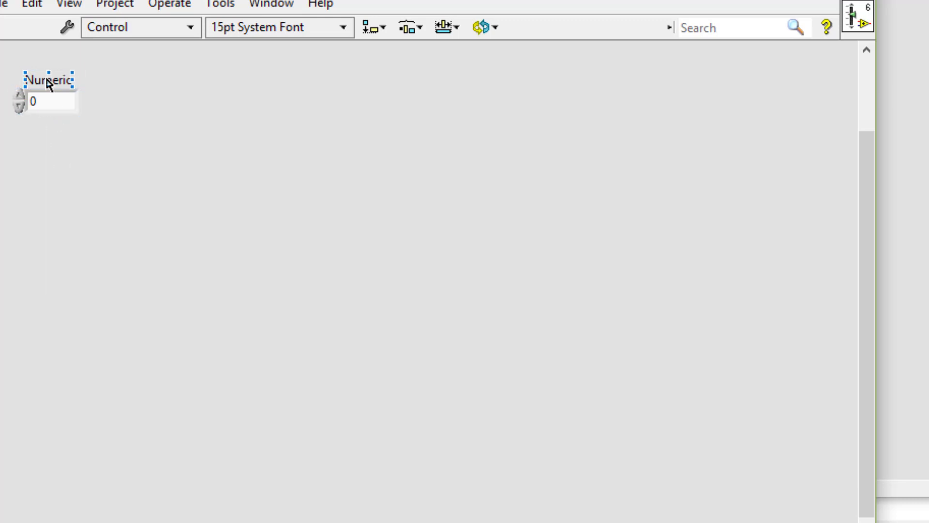
right_click(156, 79)
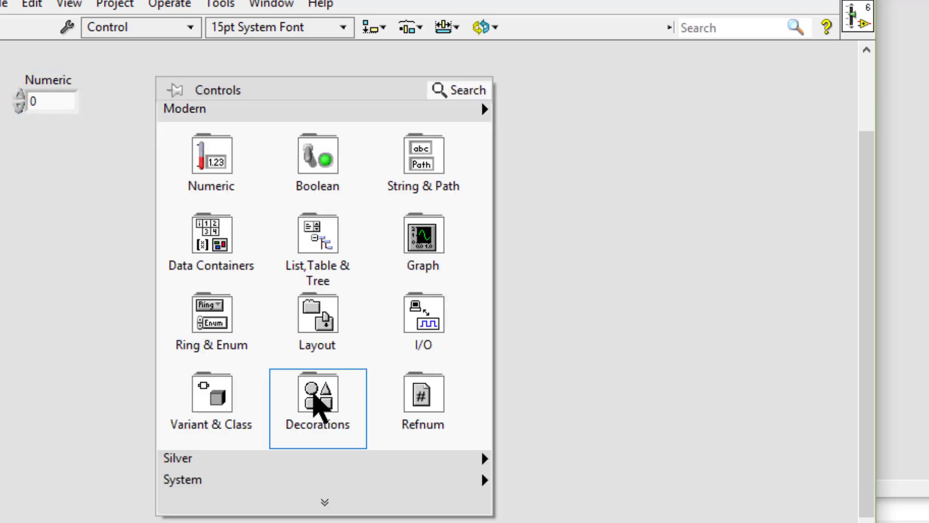
mouse_move(314, 396)
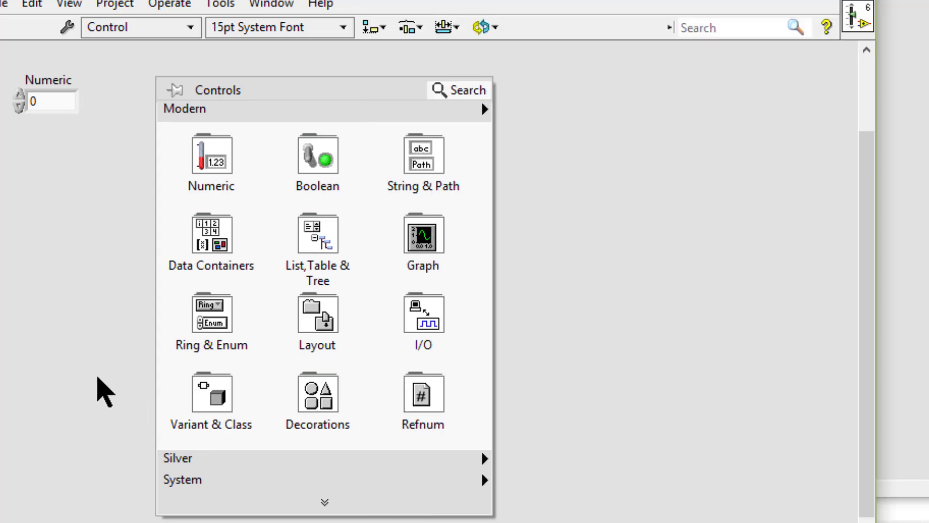
left_click(95, 387)
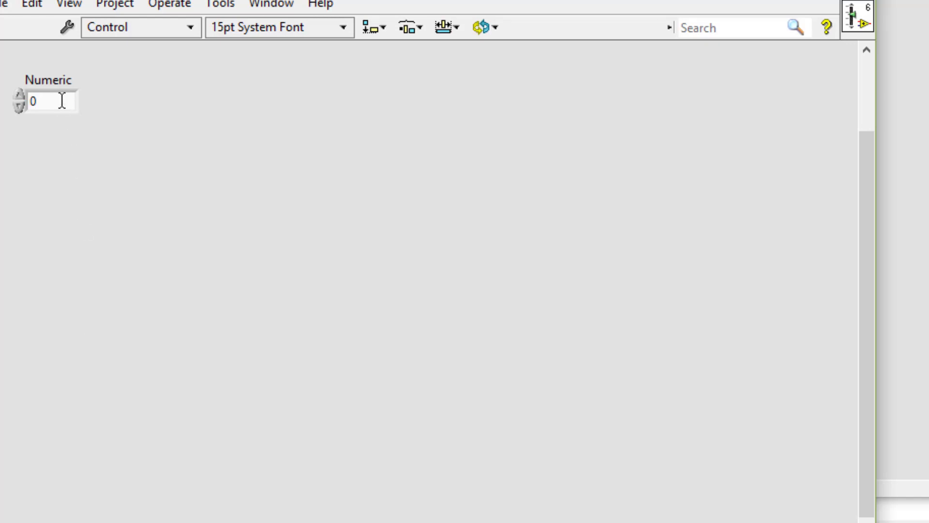
Switch the numeric control to customize mode and copy the picture of its digital display frame to the clipboard
left_click(63, 33)
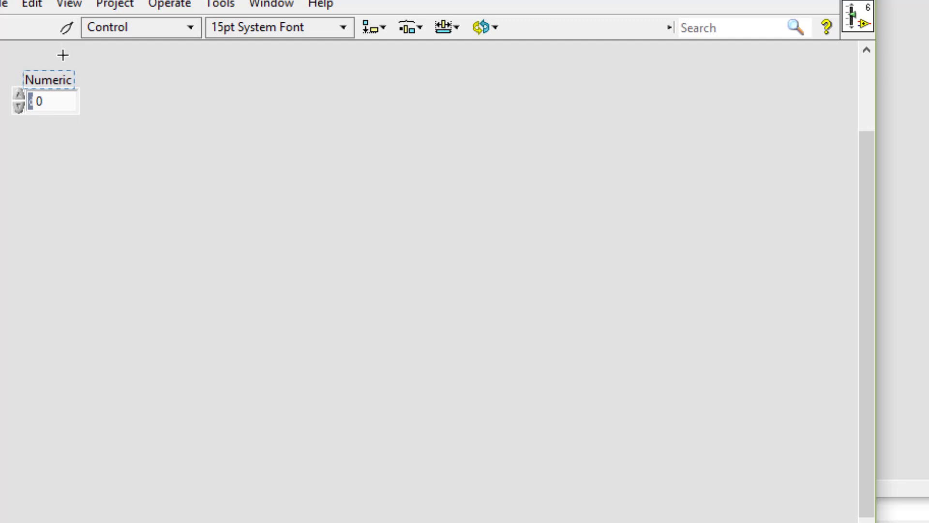
right_click(61, 90)
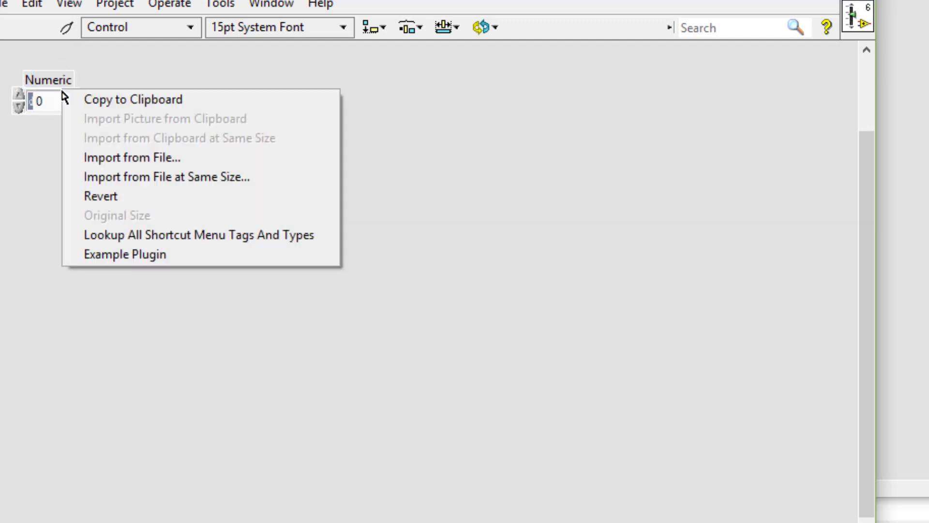
left_click(89, 97)
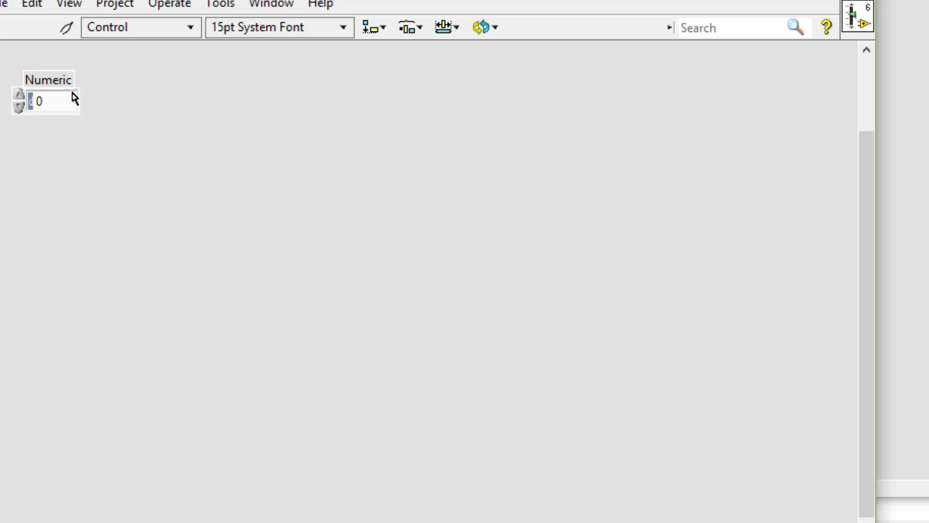
right_click(71, 92)
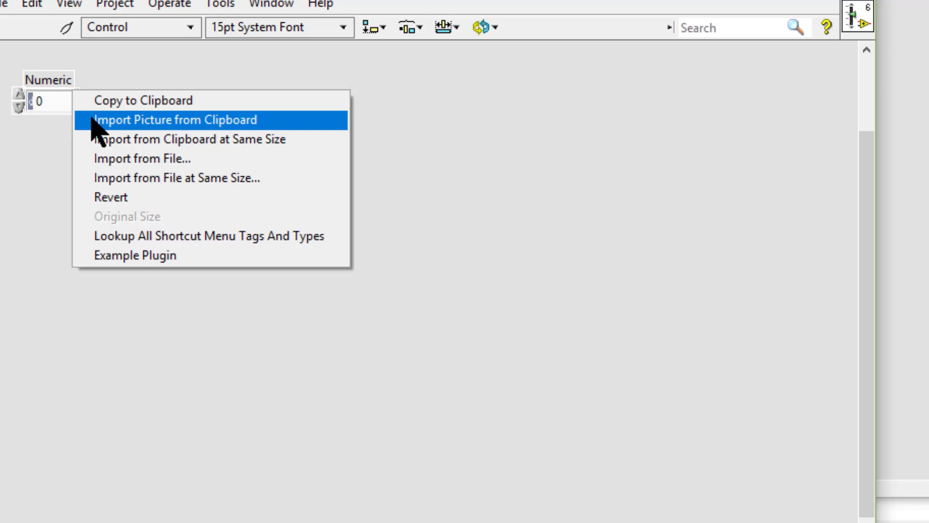
left_click(142, 76)
right_click(142, 76, "shift")
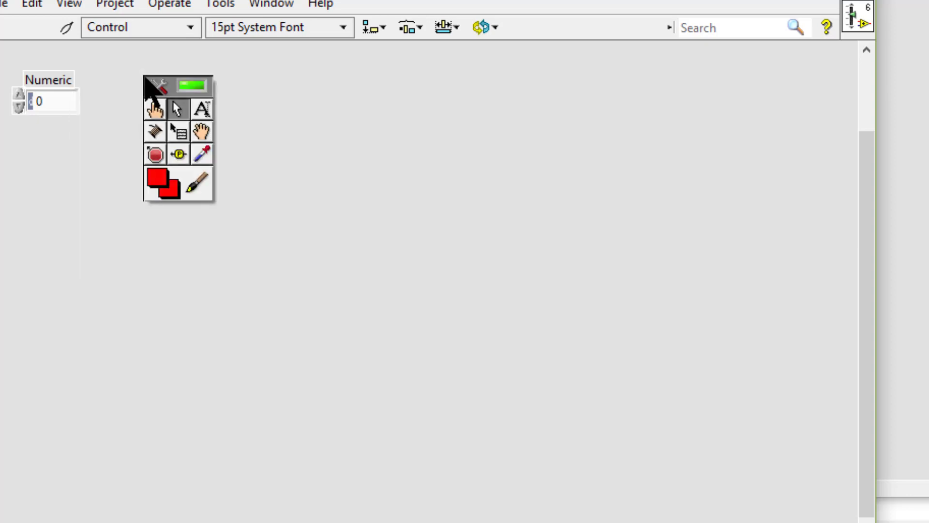
left_click(198, 116)
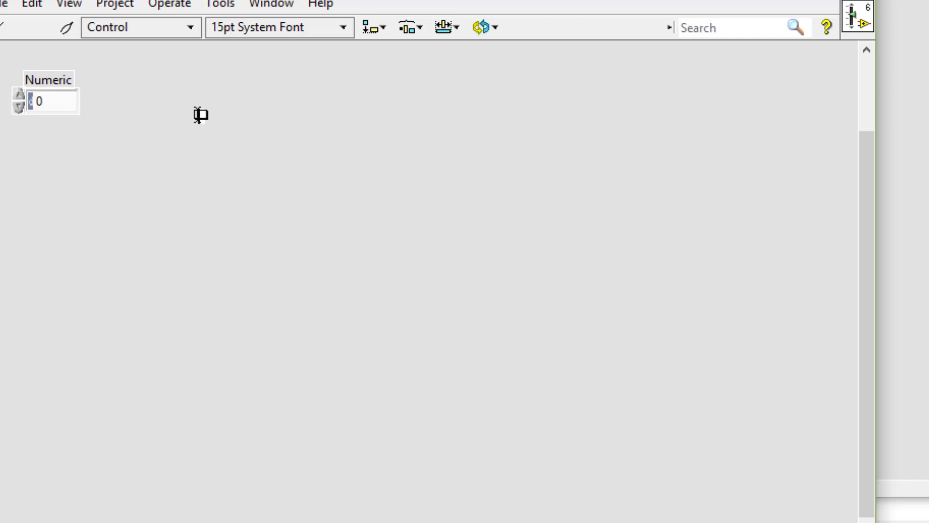
right_click(222, 104)
mouse_move(380, 431)
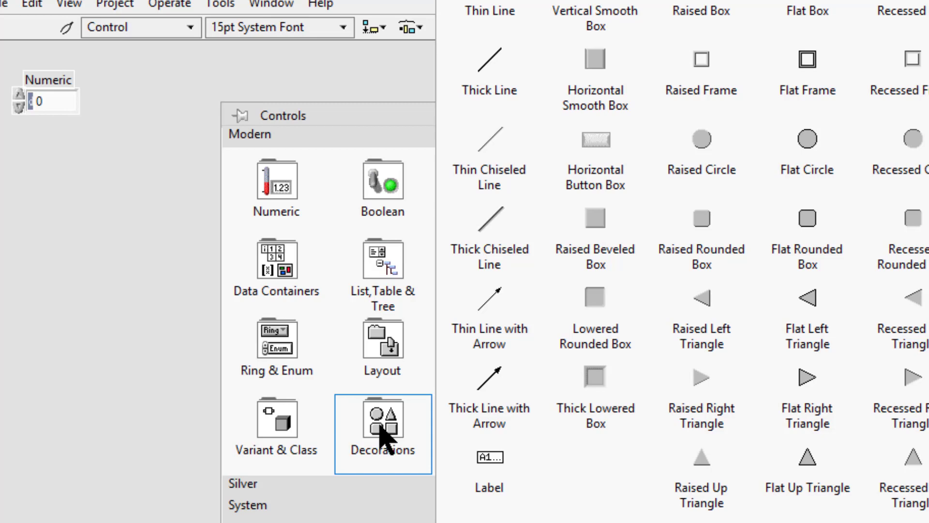
left_click(380, 433)
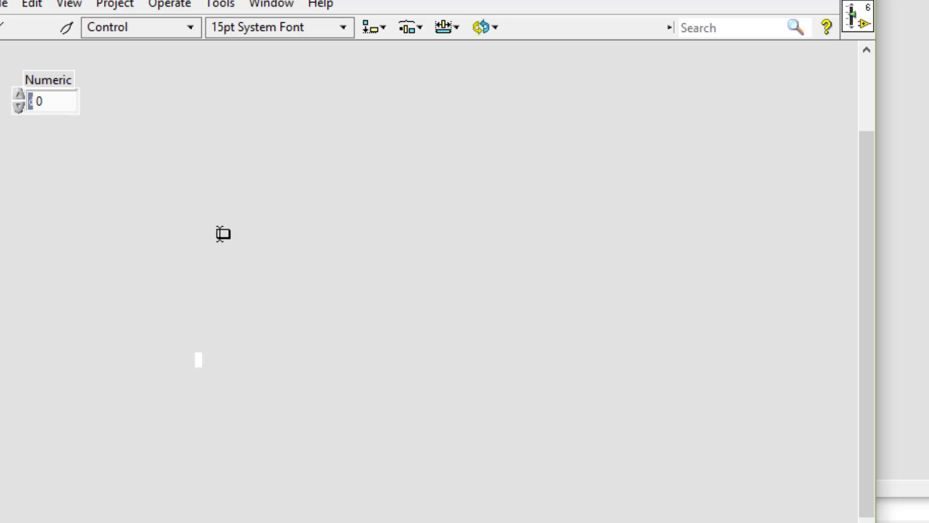
Place a Thick Line with Arrow decoration in the empty area beside the numeric control
right_click(170, 121)
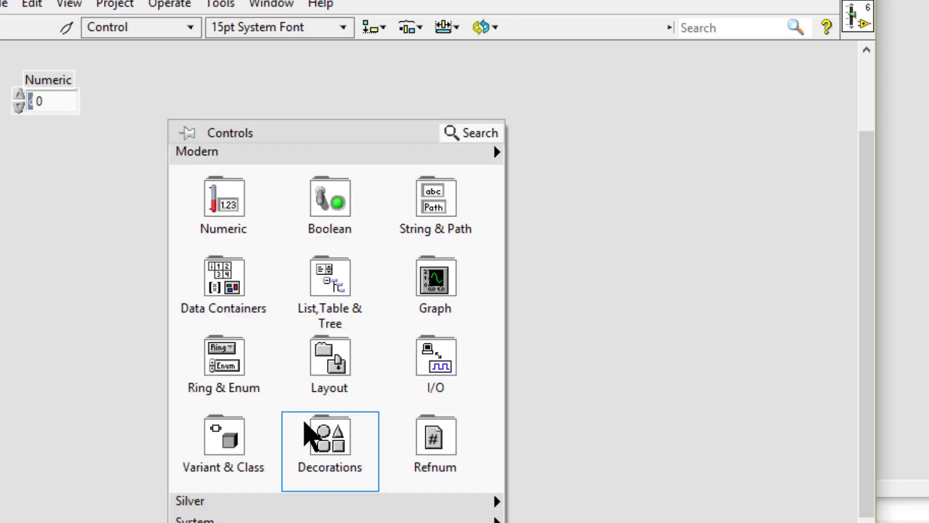
mouse_move(311, 436)
left_click(444, 385)
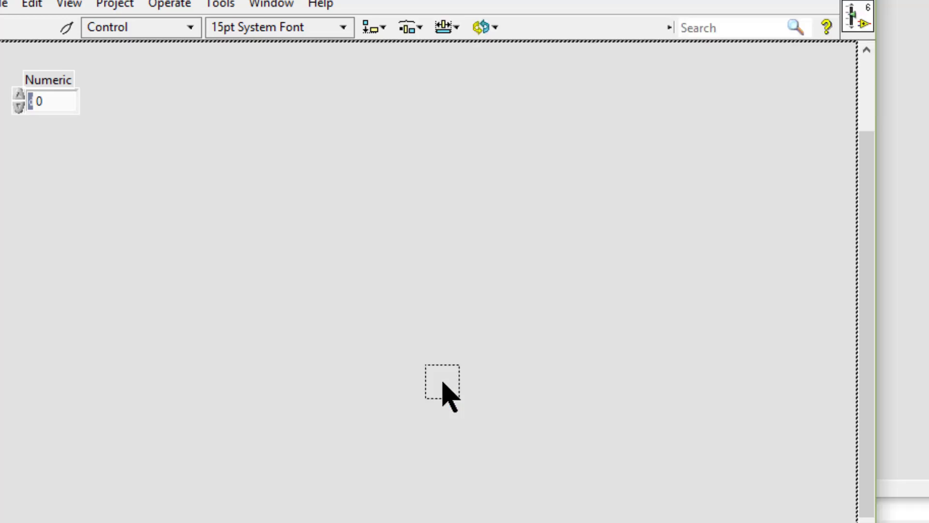
left_click(402, 166)
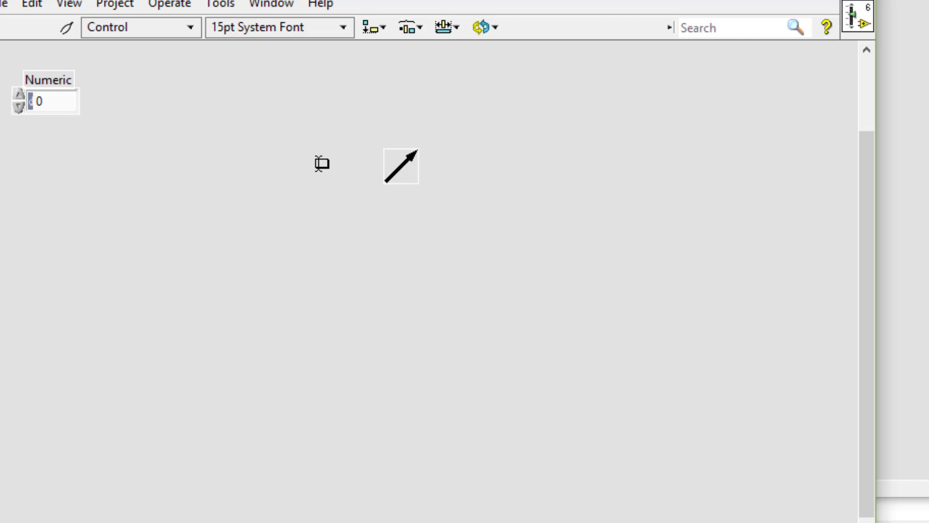
Reshape the arrow decoration with the positioning tool so it points straight up
right_click(322, 163, "shift")
left_click(327, 173)
left_click(398, 169)
left_click_drag(417, 153, 385, 158)
Duplicate the vertical arrow directly below the original and flip the copy so it points straight down
left_click_drag(382, 187, 385, 209)
key("ctrl+v")
left_click(409, 202)
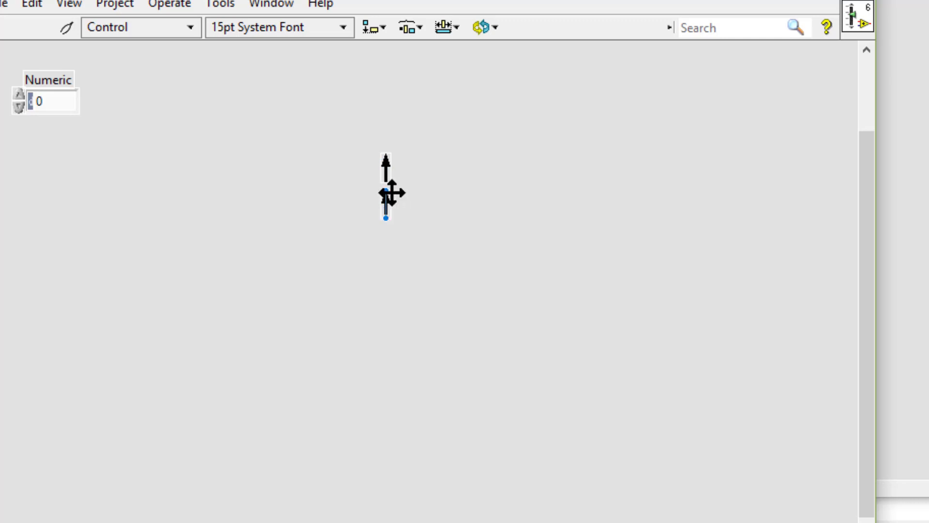
left_click_drag(387, 193, 391, 244)
Resize both arrows together to the minimum height, and also apply the minimum width and height
left_click(386, 224)
left_click(387, 176, "shift")
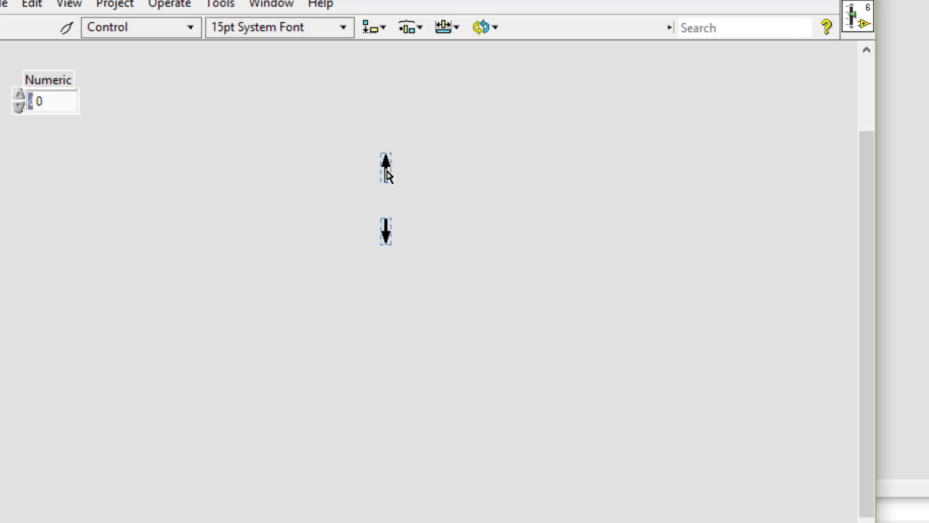
left_click(444, 34)
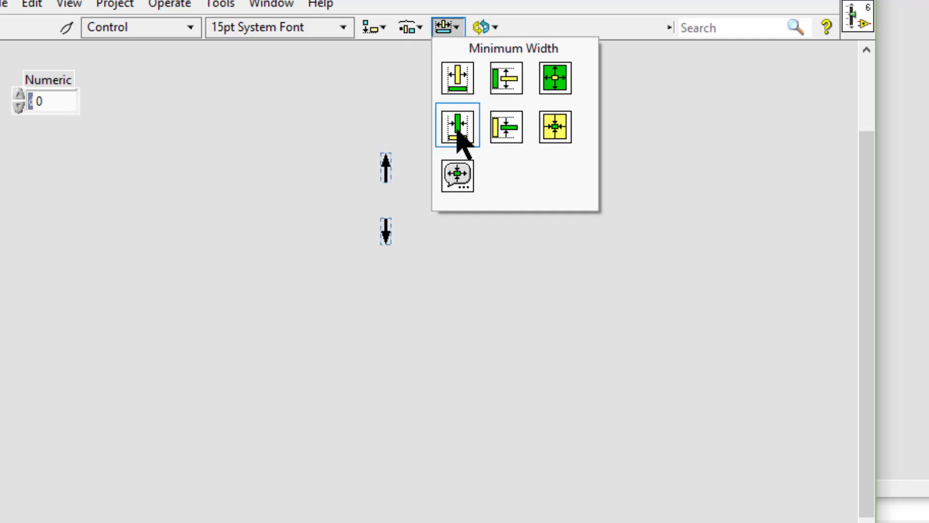
left_click(498, 133)
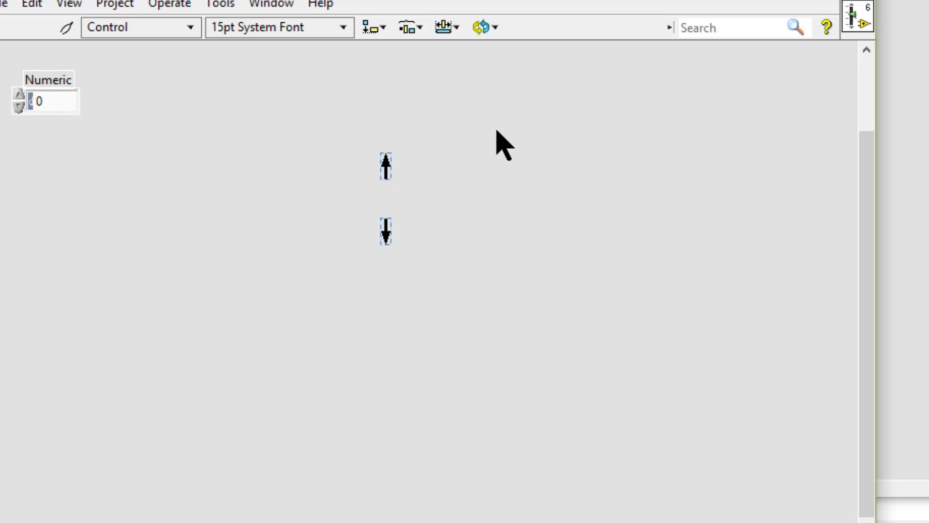
left_click(446, 29)
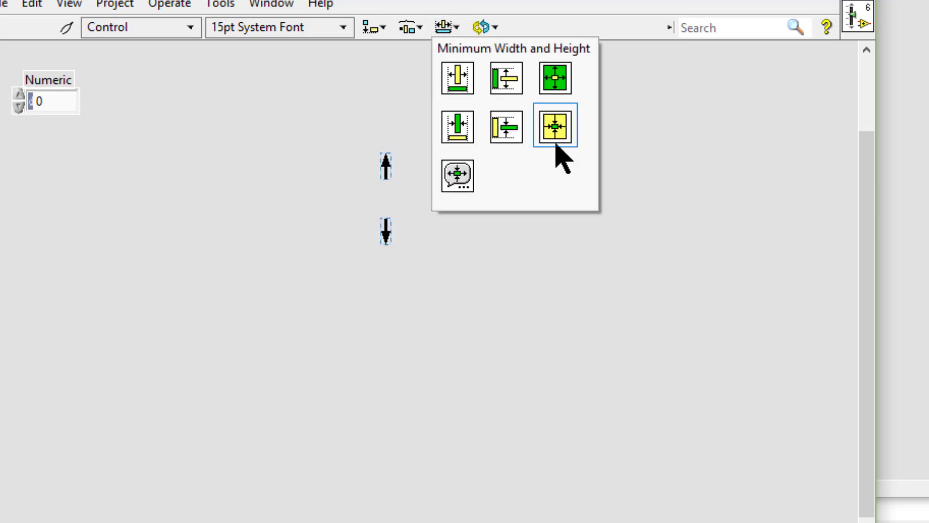
left_click(555, 127)
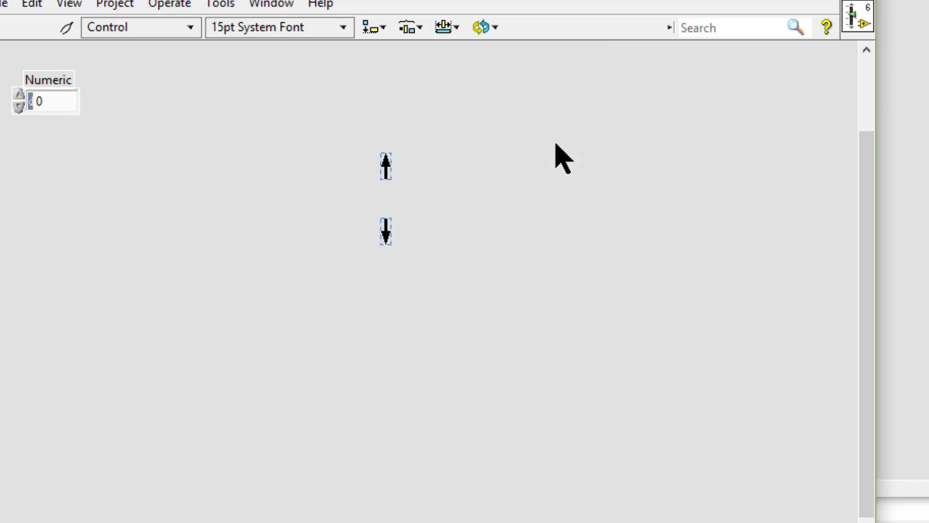
Copy the up arrow's picture to the clipboard and show the Control Parts window
right_click(387, 166)
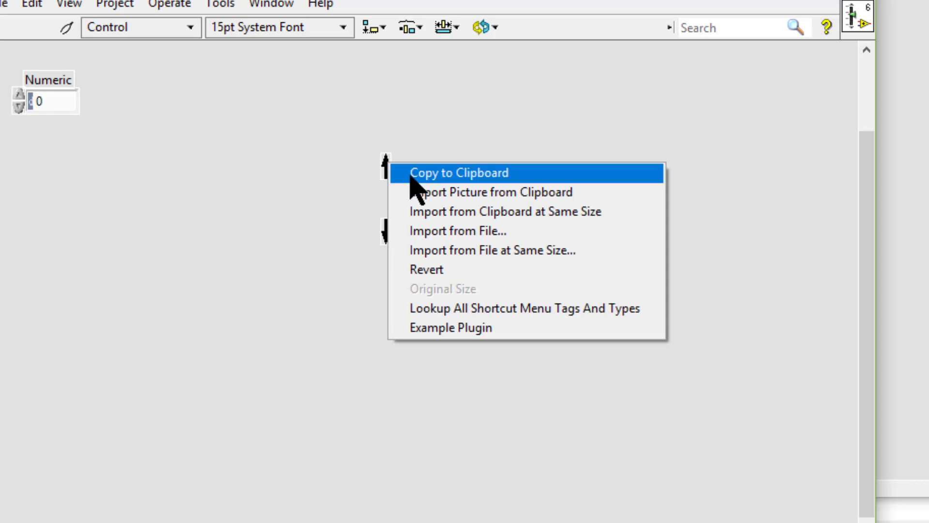
left_click(409, 173)
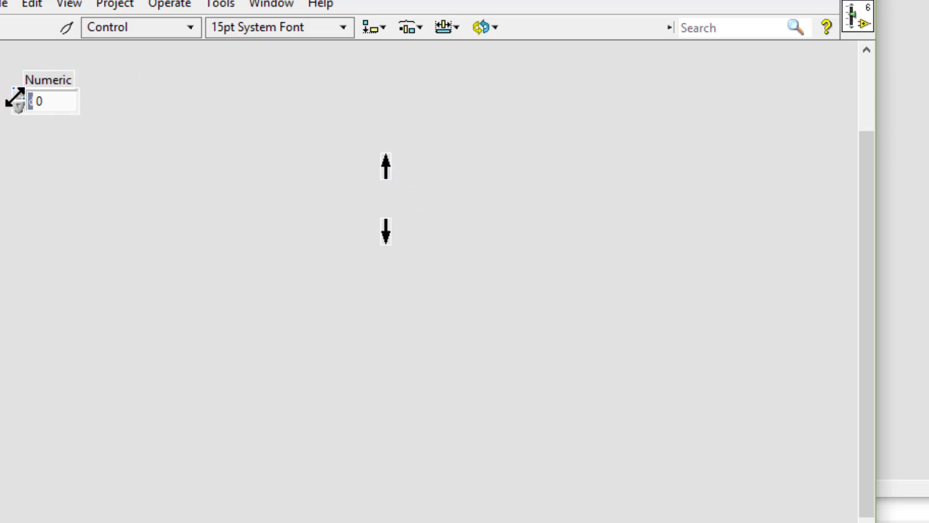
left_click(287, 4)
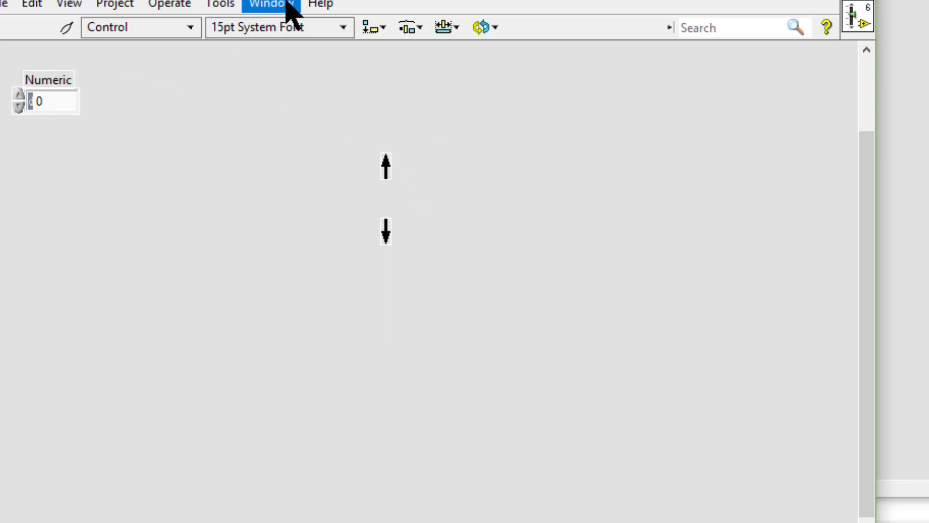
left_click(303, 25)
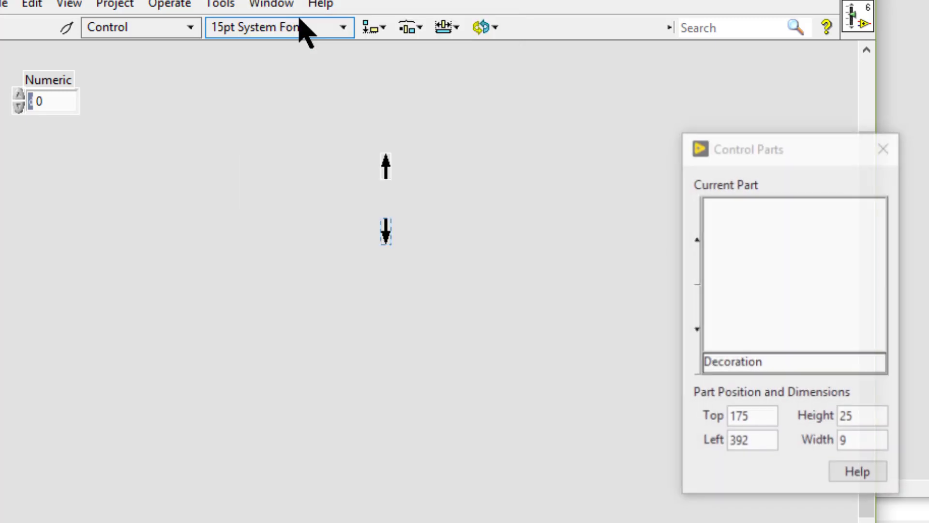
Replace the picture of the numeric's Increment button with the up arrow from the clipboard
left_click(19, 96)
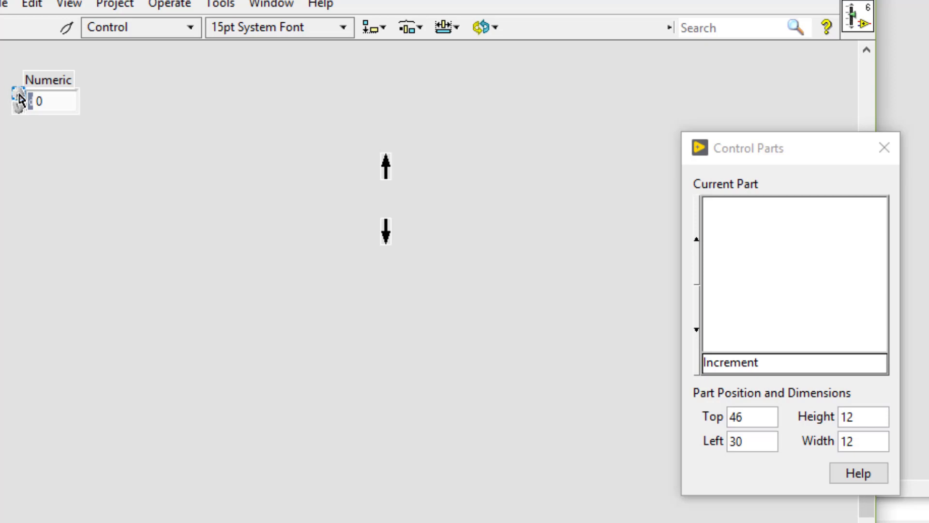
right_click(20, 100)
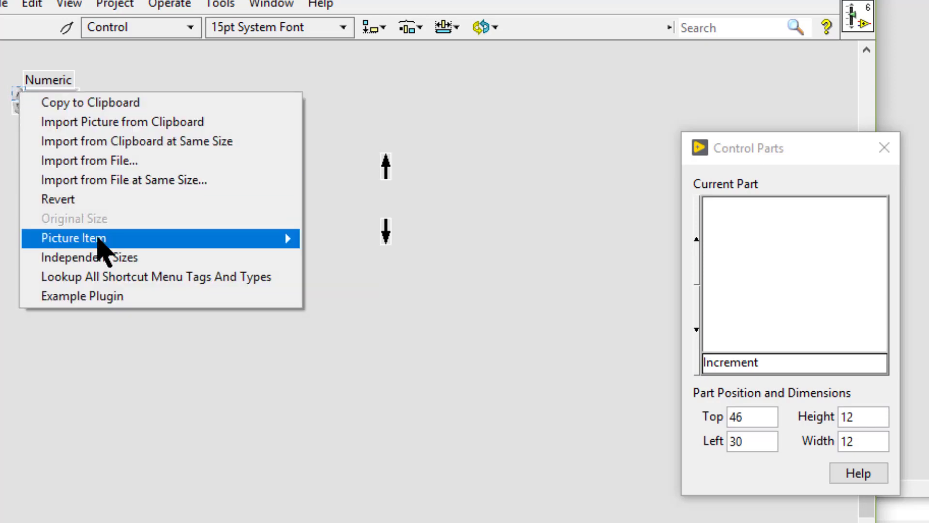
mouse_move(97, 248)
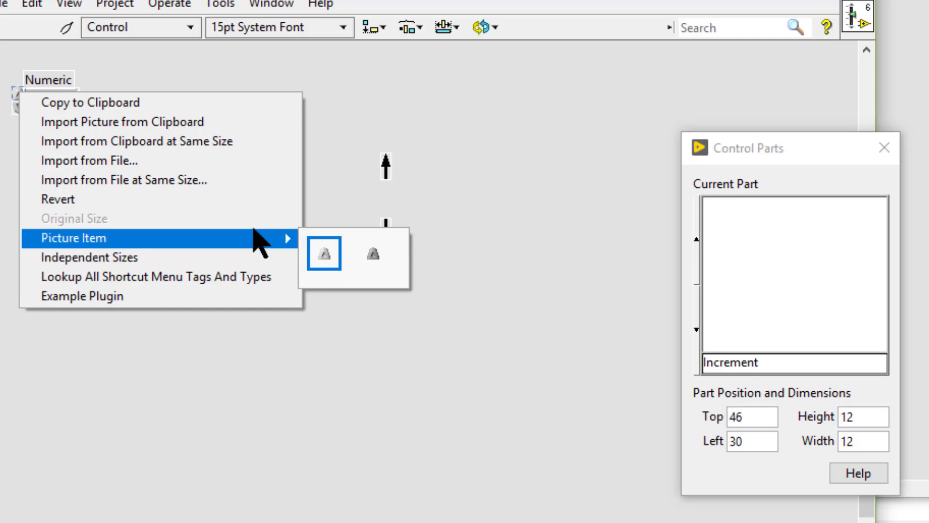
left_click(9, 156)
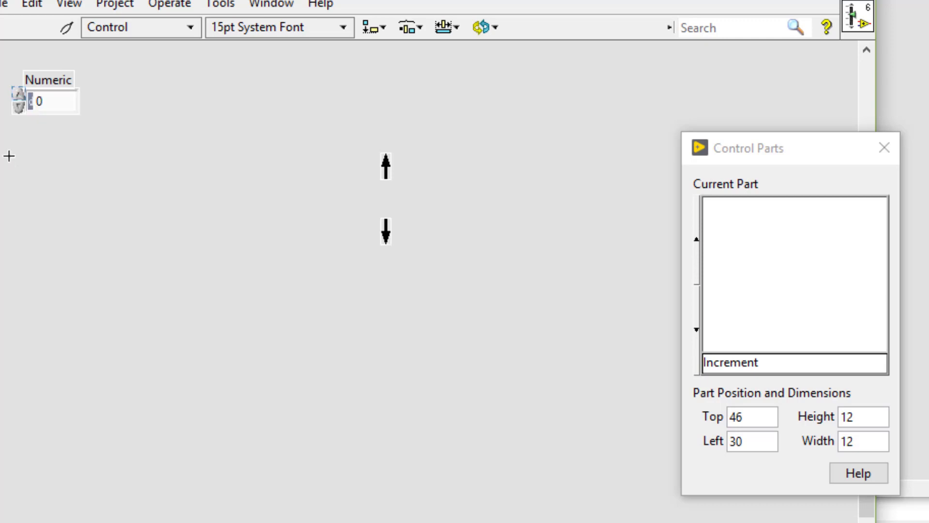
right_click(21, 100)
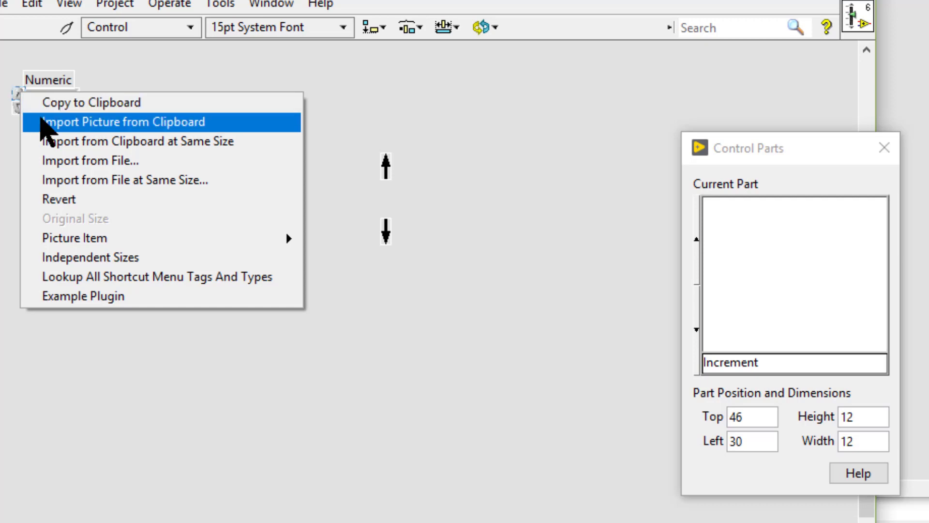
left_click(43, 122)
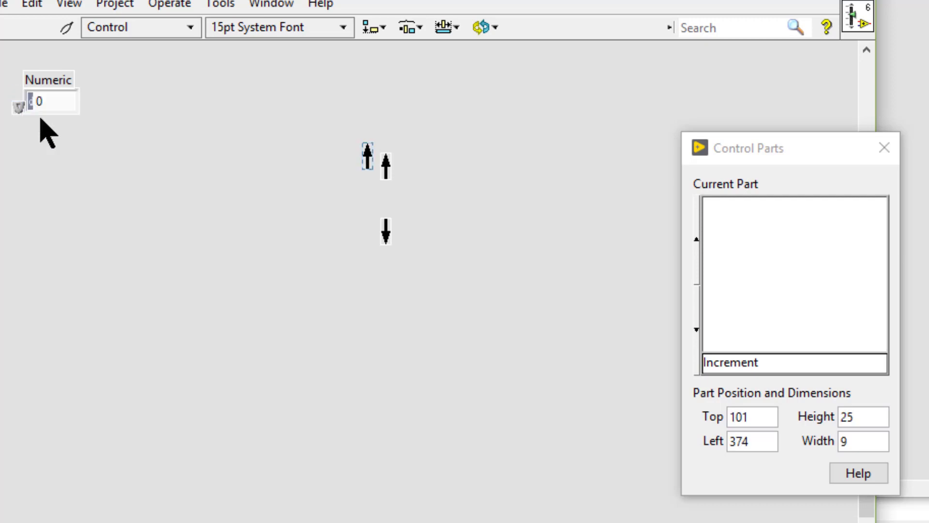
Set the Increment part's position to Top 46 and Left 30
double_click(751, 412)
type("46")
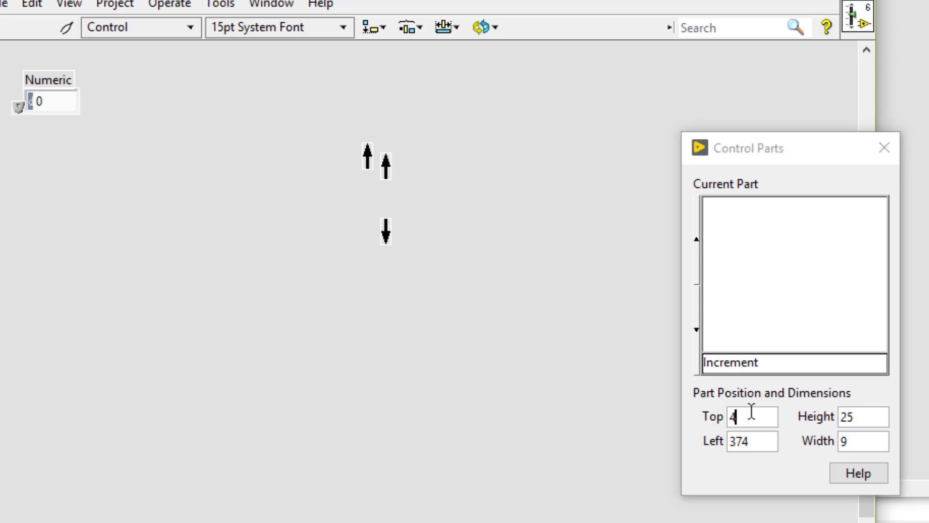
left_click(756, 436)
double_click(756, 435)
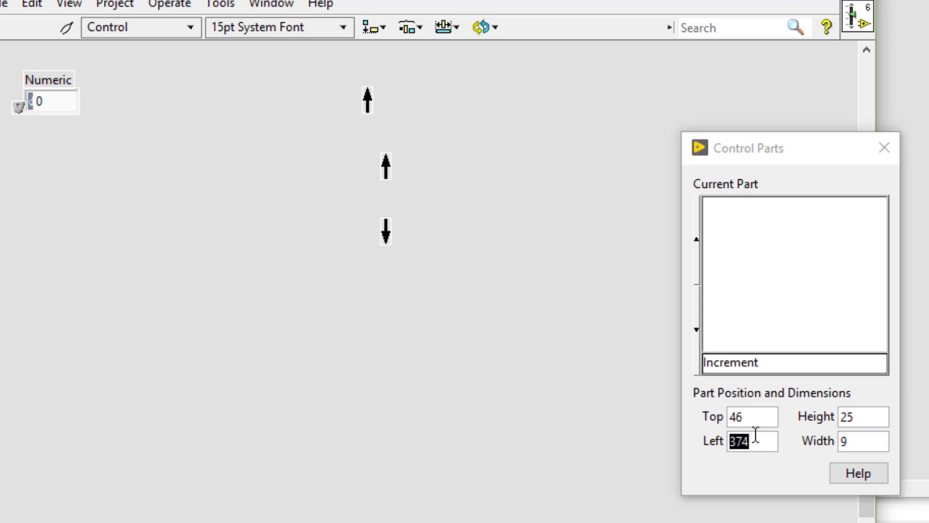
type("30")
key("Return")
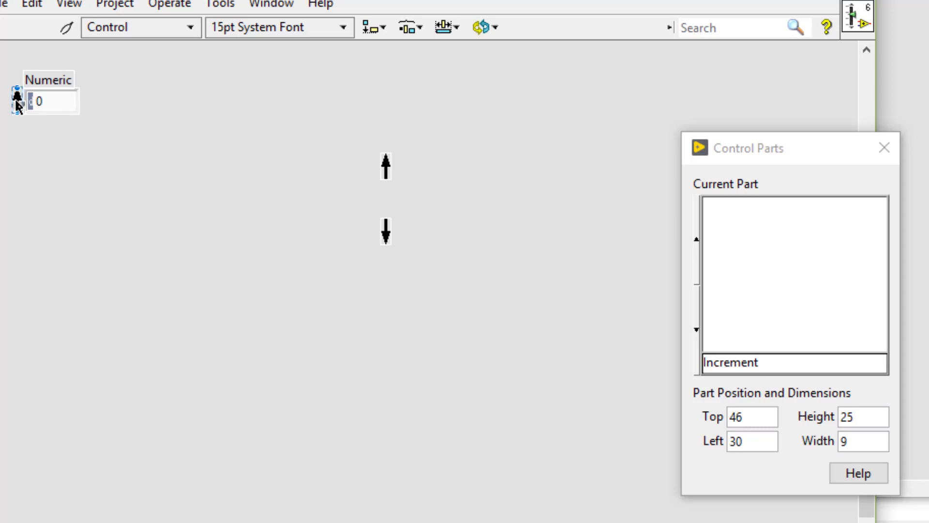
Nudge the Increment arrow straight up to Top 30, clearing the Decrement button beneath it
key("Up")
key("Up")
key("Up")
key("Up")
key("Up")
key("Up")
key("Up")
key("Up")
key("Up")
key("Up")
key("Up")
key("Up")
key("Up")
key("Up")
key("Up")
key("Up")
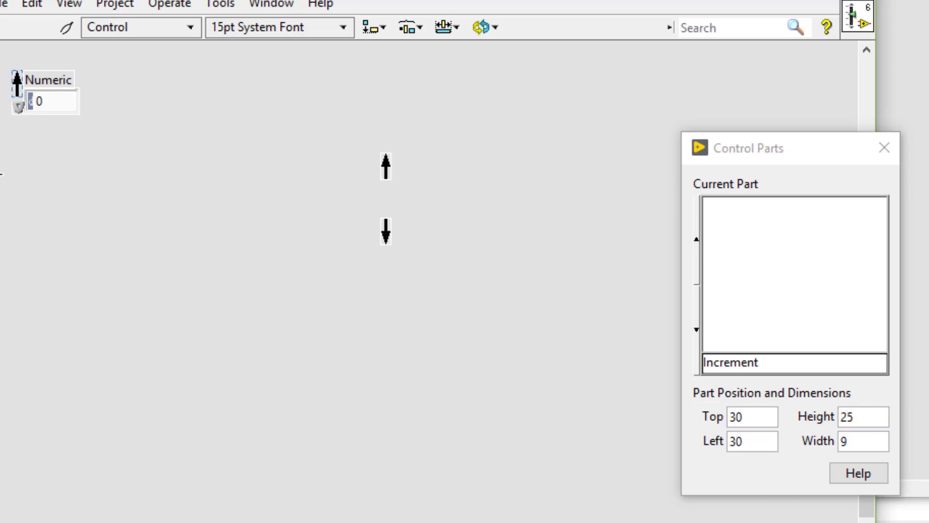
key("Up")
key("Up")
key("Up")
key("Down")
key("Down")
key("Down")
Switch the Increment part to its second picture item, the original button image
right_click(17, 89)
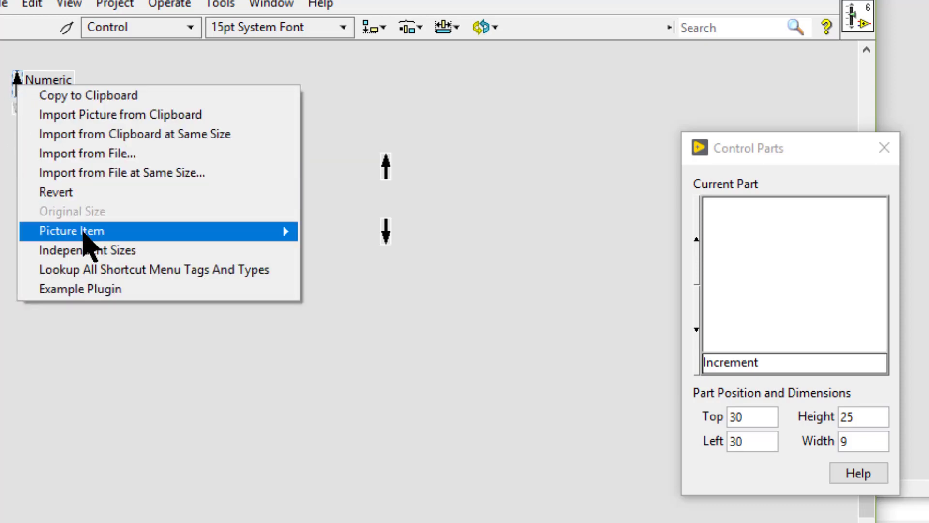
mouse_move(84, 238)
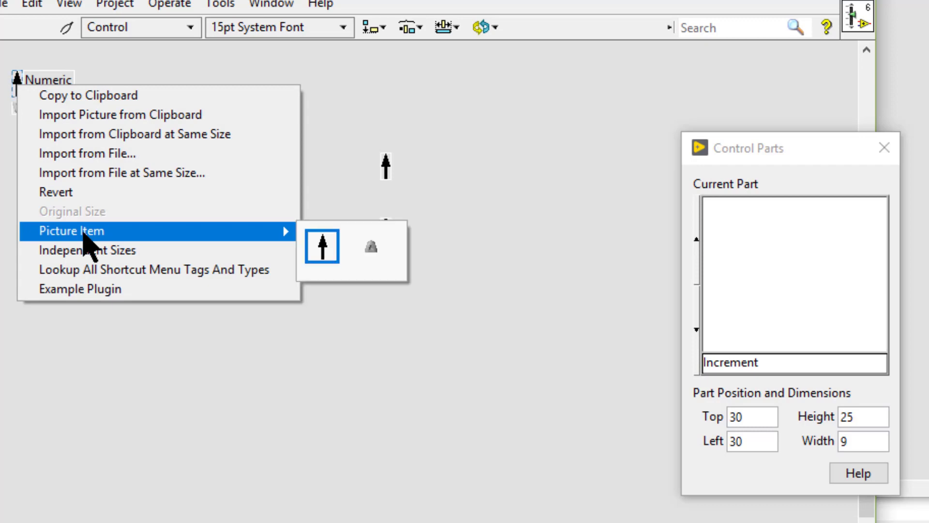
left_click(379, 248)
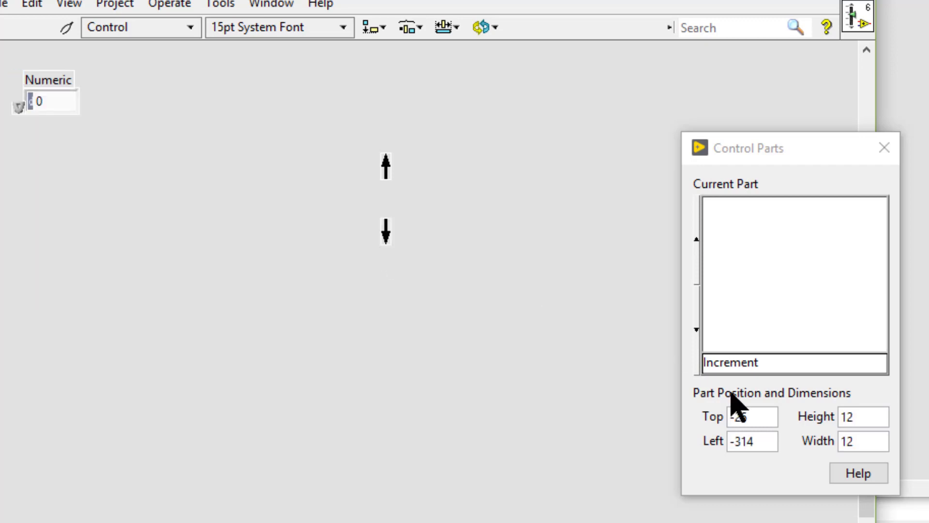
Set the position of the Increment part's second picture to Top 30 and Left 30
left_click(752, 414)
double_click(752, 415)
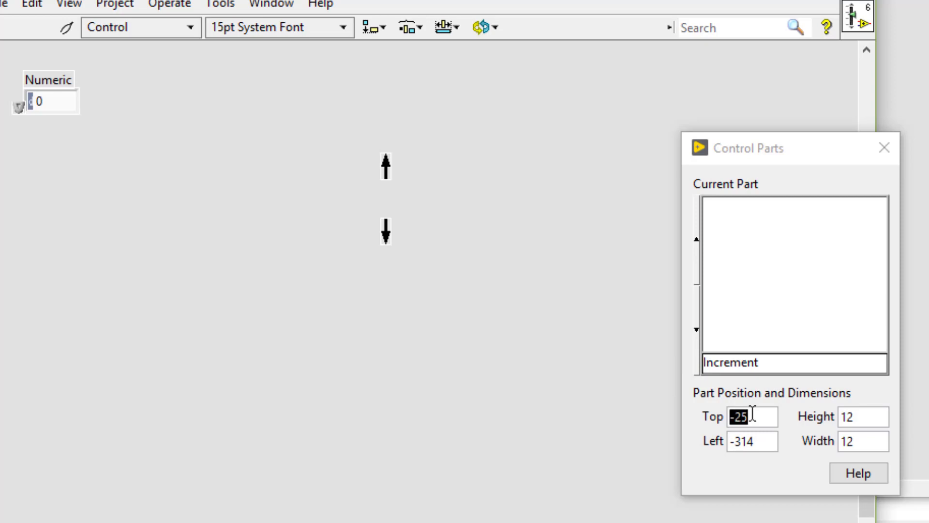
type("30")
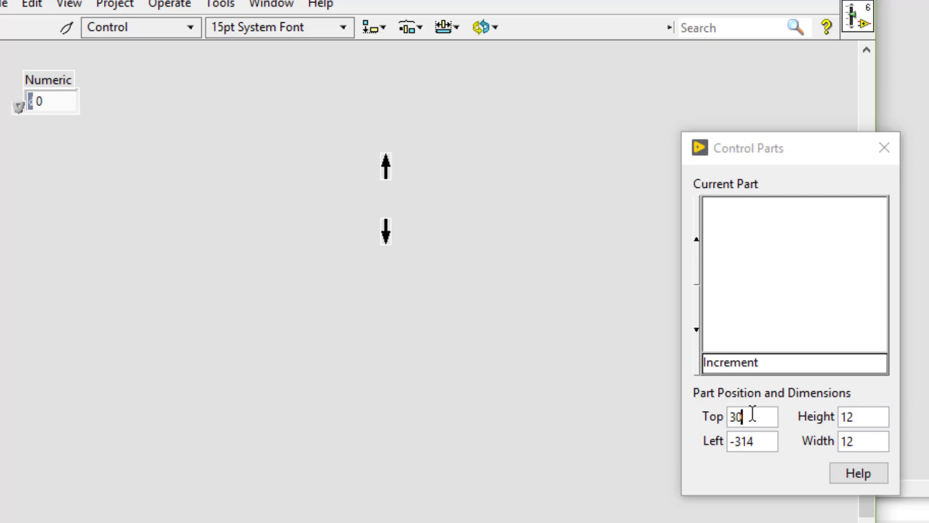
double_click(757, 441)
type("30")
left_click(632, 436)
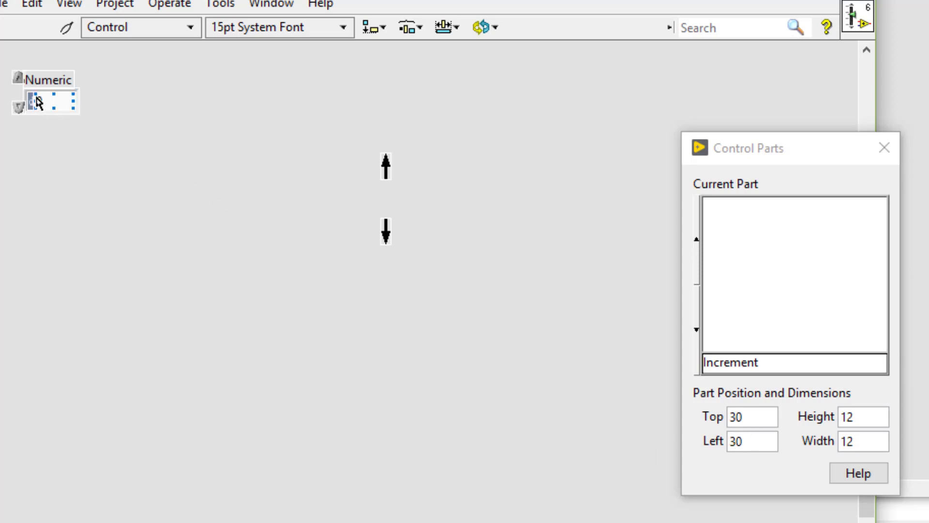
Replace the Increment part's second picture with the up arrow from the clipboard
left_click(24, 83)
right_click(19, 83)
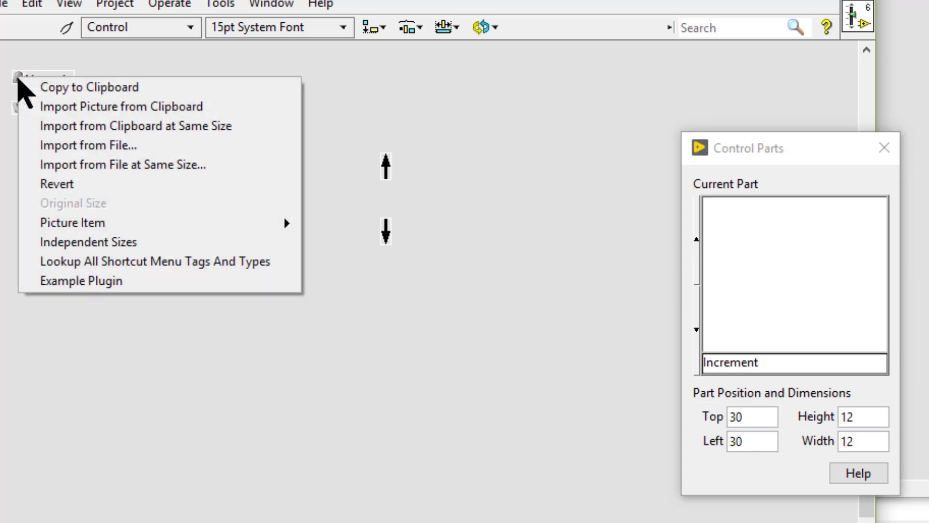
left_click(35, 106)
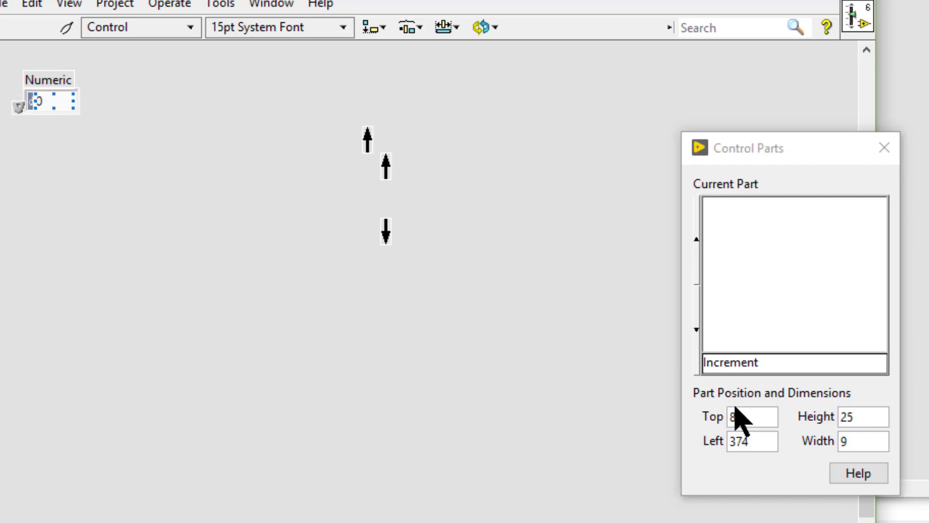
Move the newly imported Increment arrow next to the numeric at Top 30 and Left 30
double_click(749, 416)
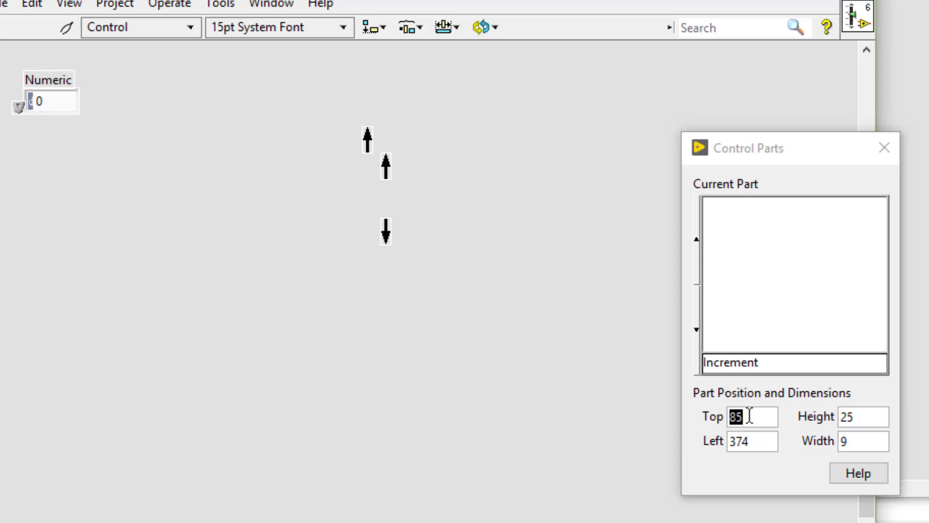
type("30")
left_click(751, 440)
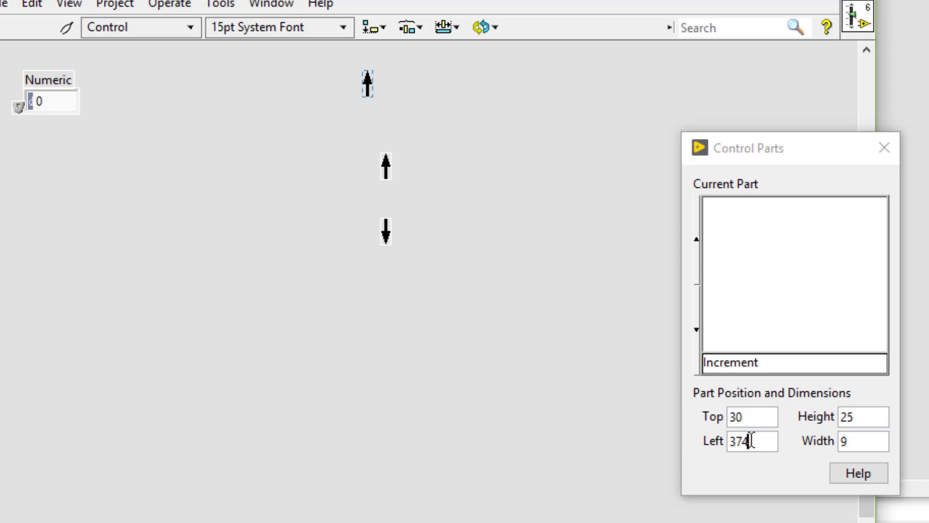
double_click(751, 441)
type("30")
key("Return")
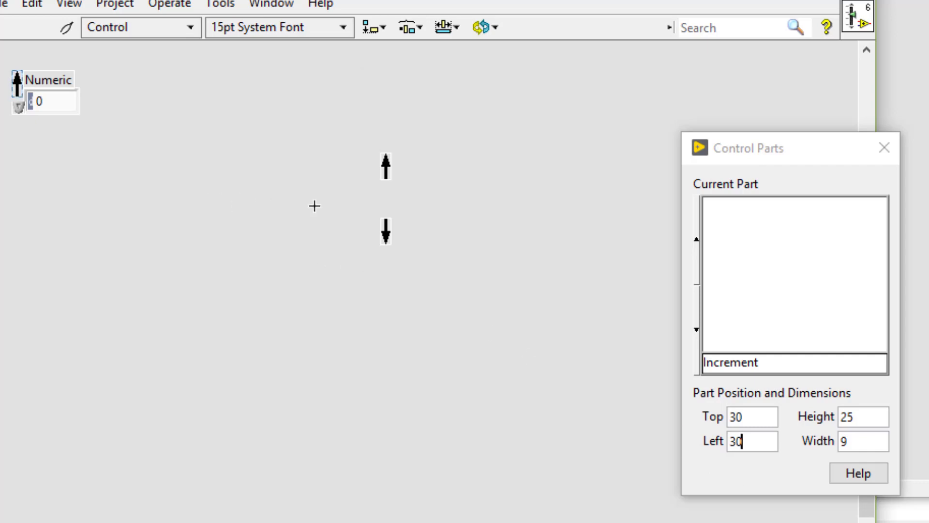
Copy the down arrow decoration's picture to the clipboard
right_click(386, 231)
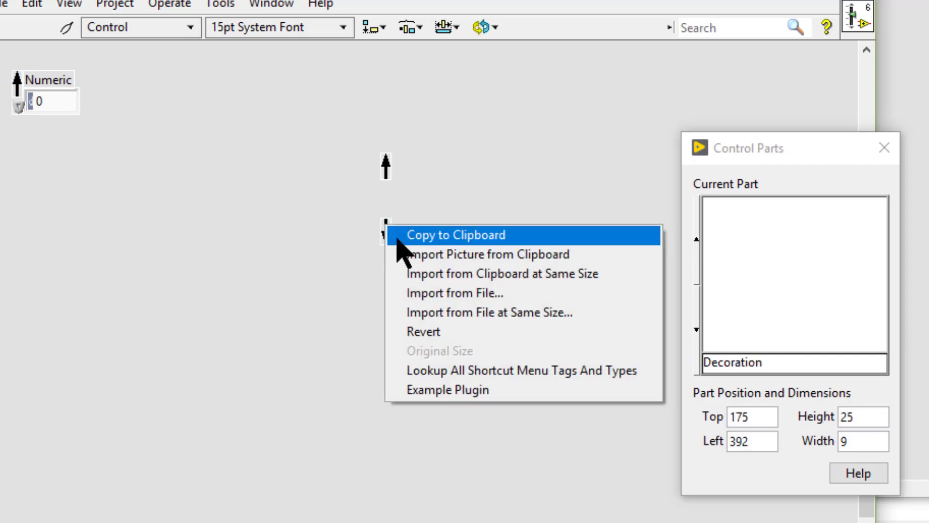
left_click(398, 236)
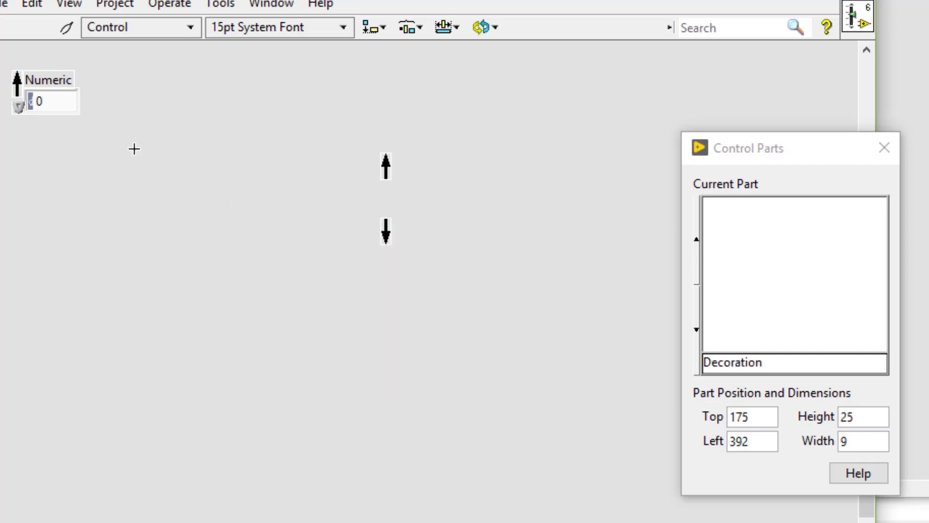
right_click(18, 106)
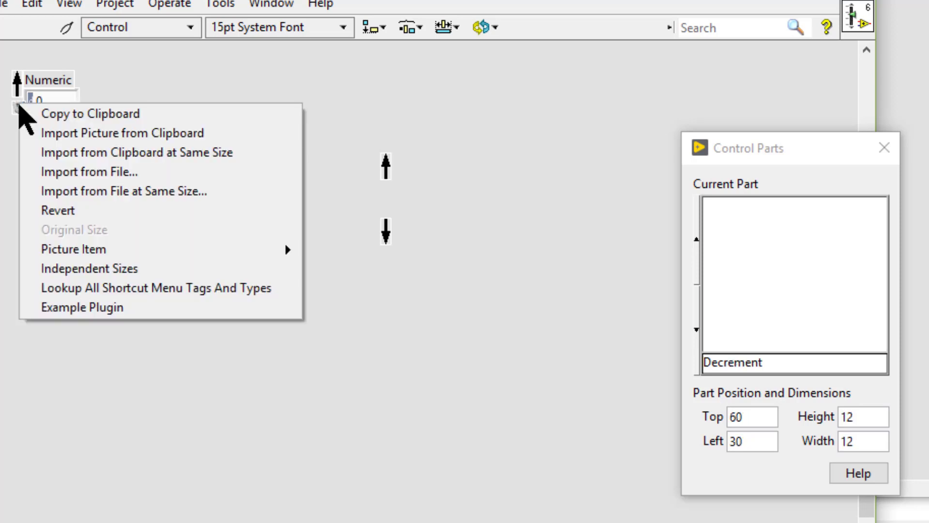
left_click(48, 131)
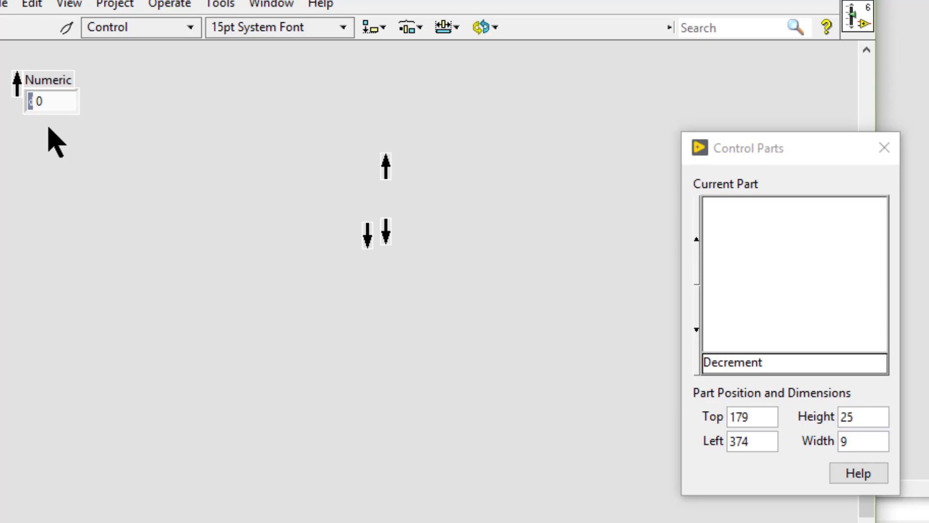
key("ctrl+z")
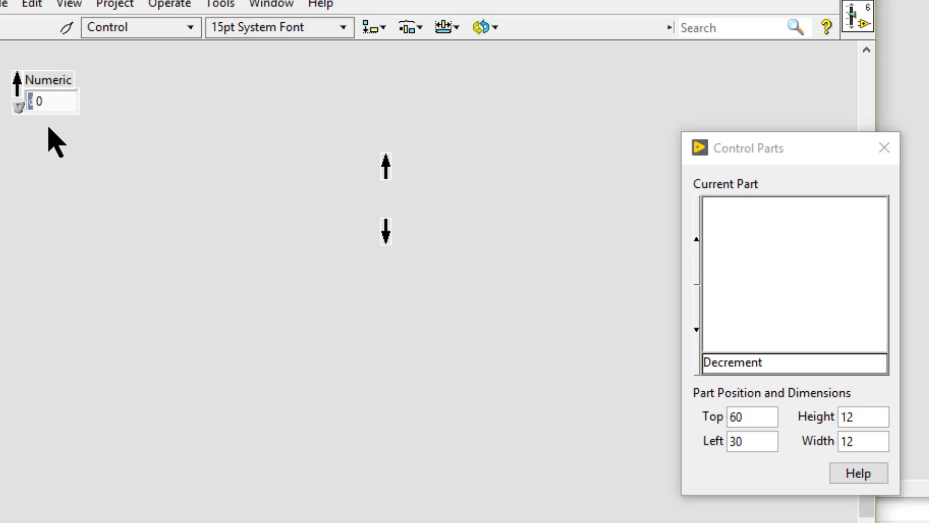
Replace the picture of the numeric's Decrement button with the down arrow from the clipboard
left_click(20, 107)
right_click(20, 108)
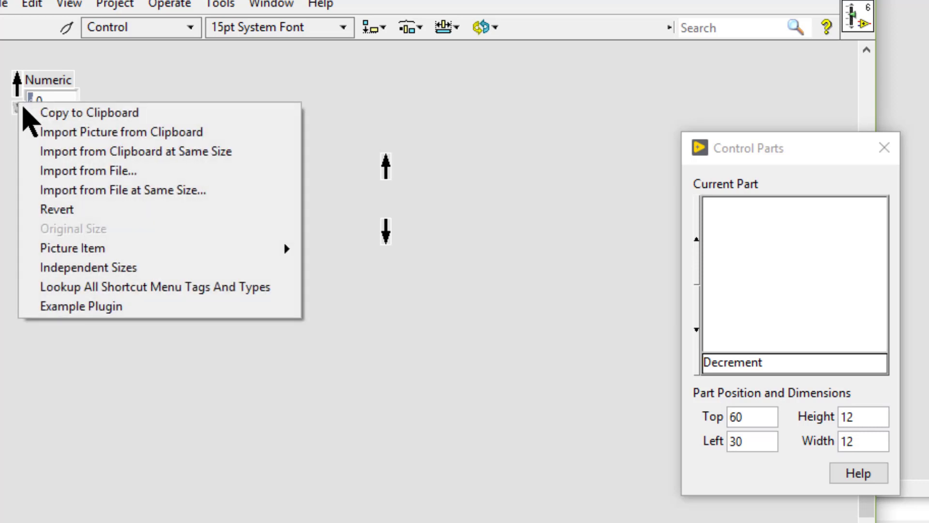
left_click(35, 130)
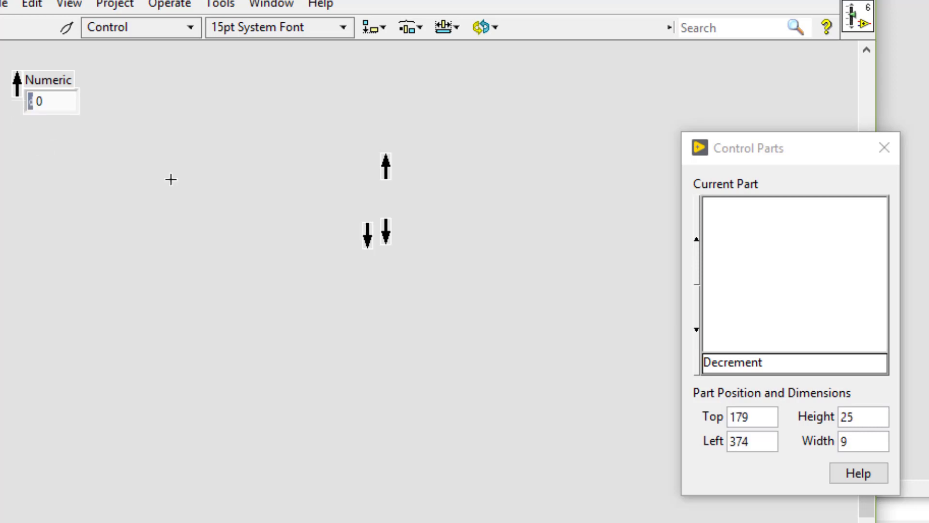
Set the Decrement arrow's position to Top 60 and Left 30, beneath the Increment arrow
double_click(764, 417)
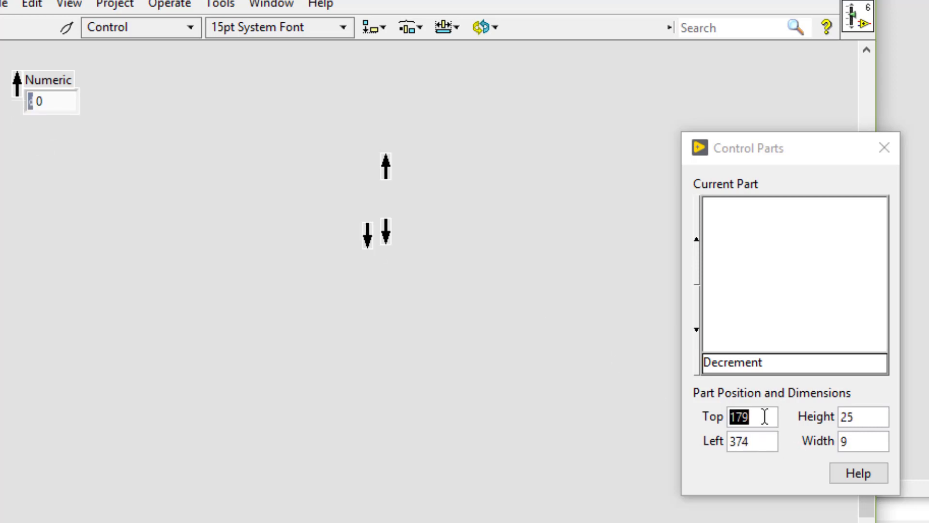
type("60")
left_click(765, 438)
double_click(765, 438)
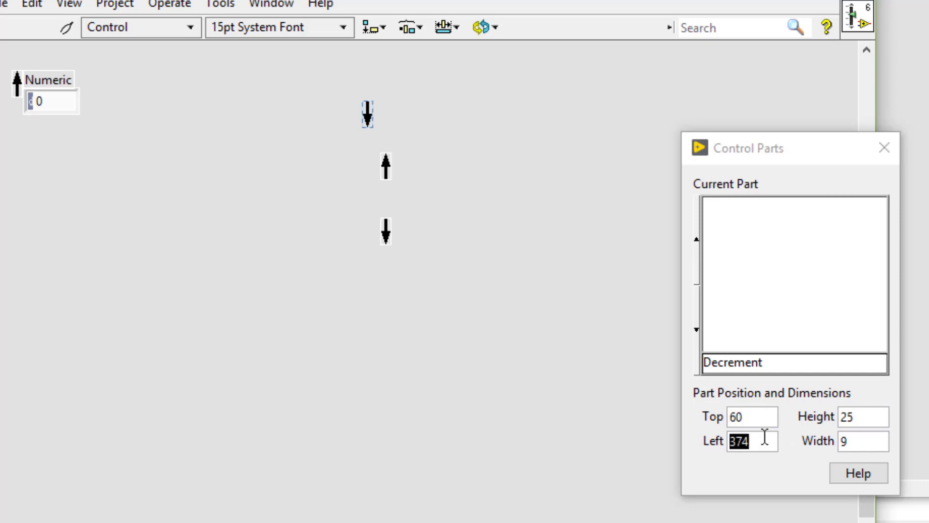
type("30")
left_click(603, 405)
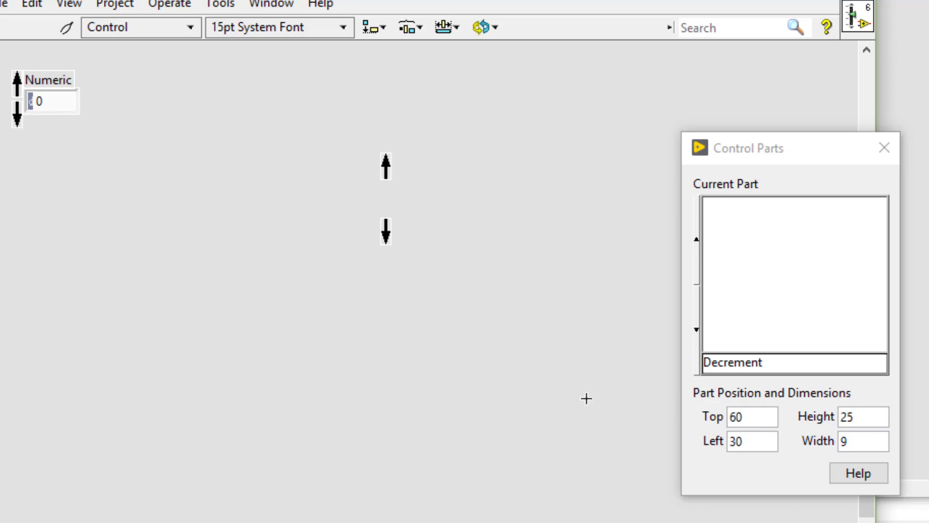
Switch the Decrement part to its second picture item, the original button image
left_click(18, 114)
right_click(19, 115)
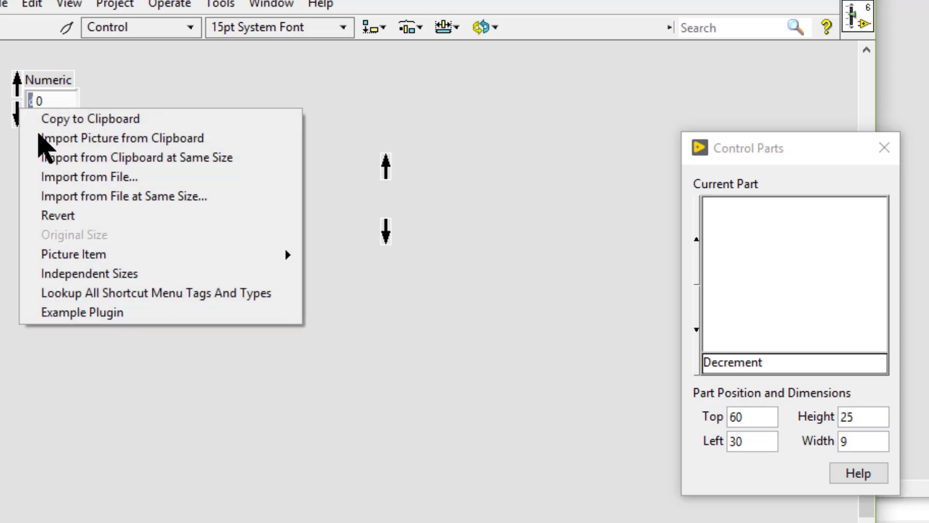
mouse_move(120, 256)
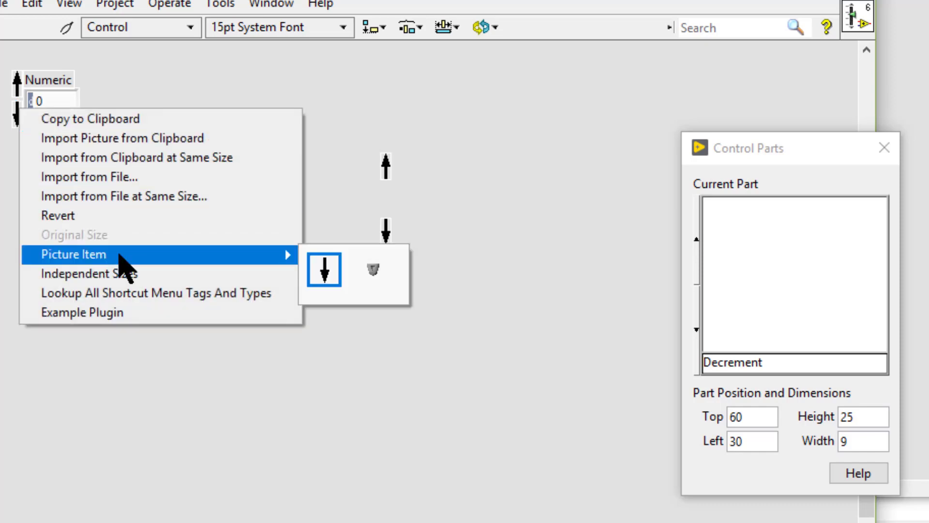
left_click(372, 279)
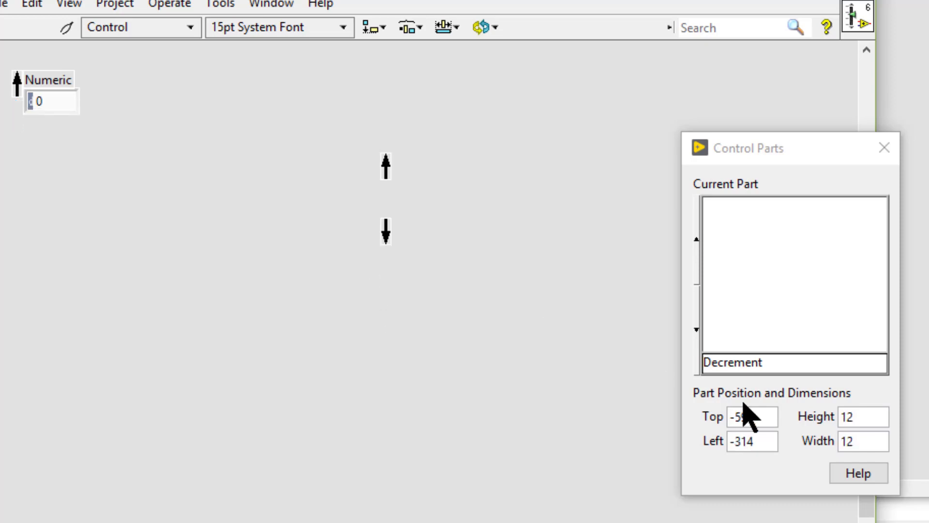
Set the position of the Decrement part's second picture to Top 60 and Left 30
left_click(756, 421)
double_click(756, 423)
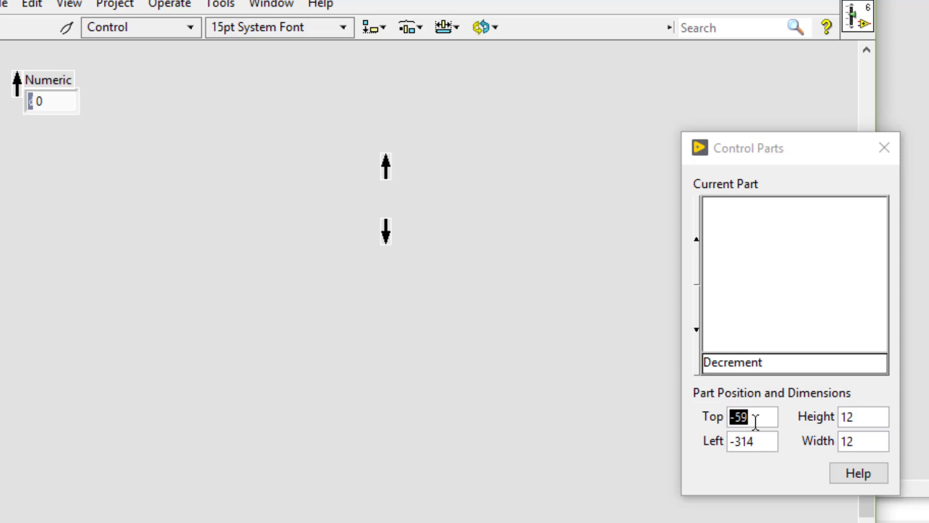
type("60")
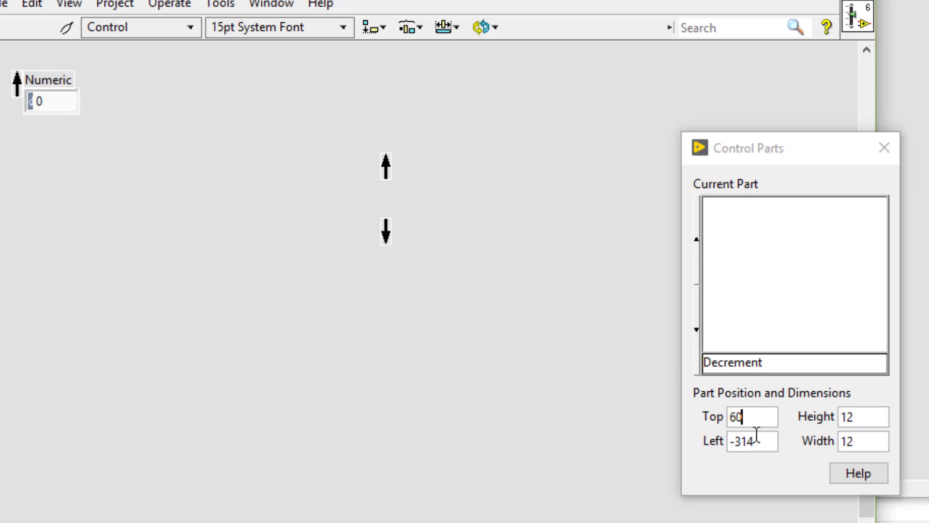
double_click(758, 440)
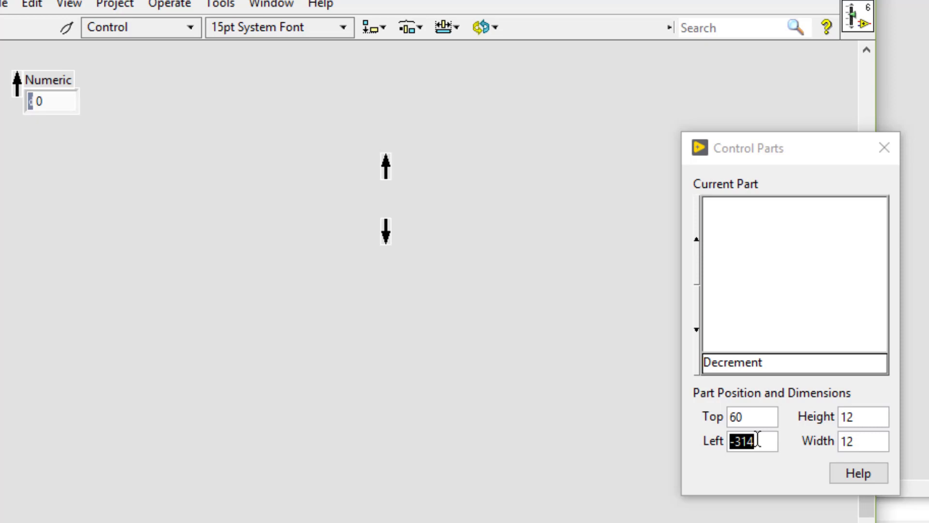
type("30")
left_click(540, 380)
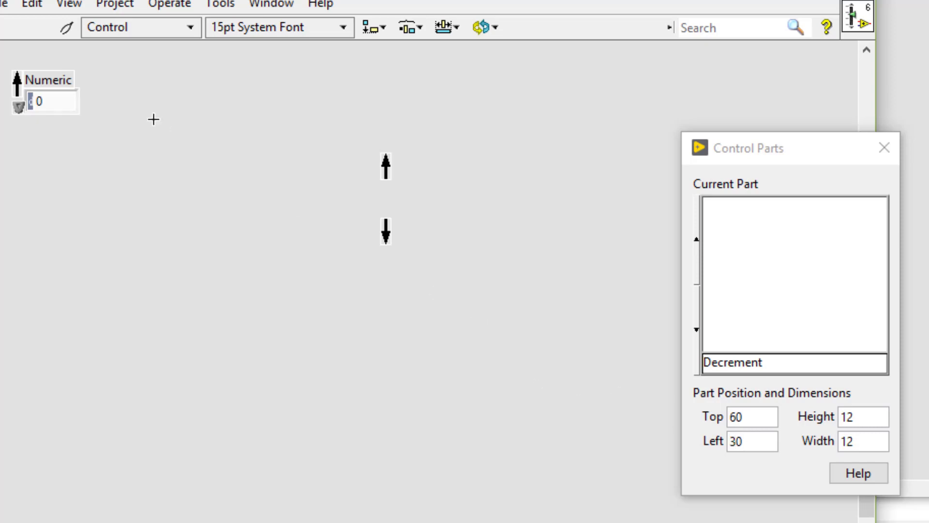
Replace the Decrement part's second picture with the down arrow from the clipboard and position it at Top 60 and Left 30
right_click(16, 109)
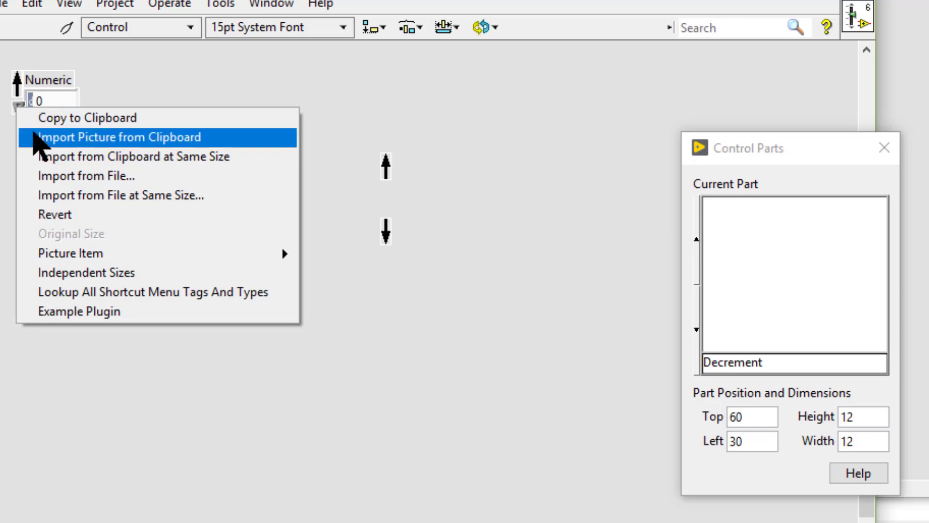
left_click(34, 137)
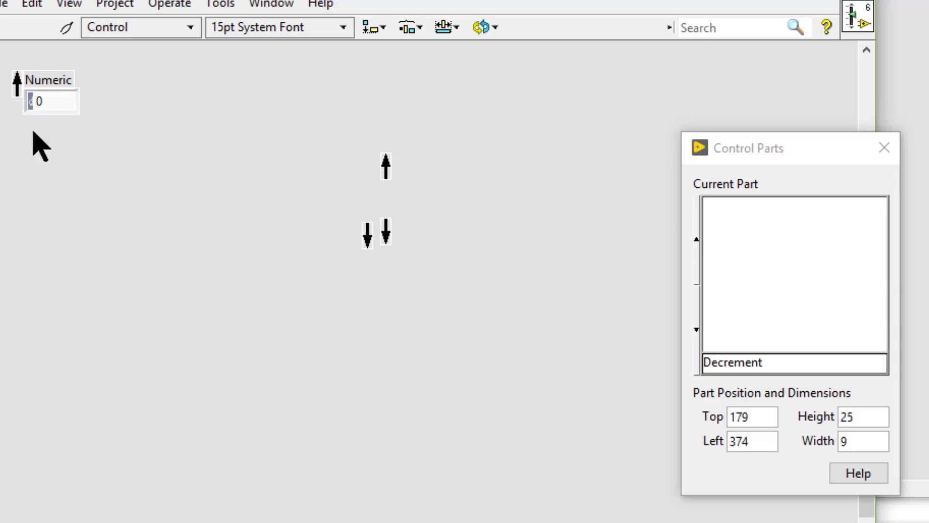
double_click(754, 416)
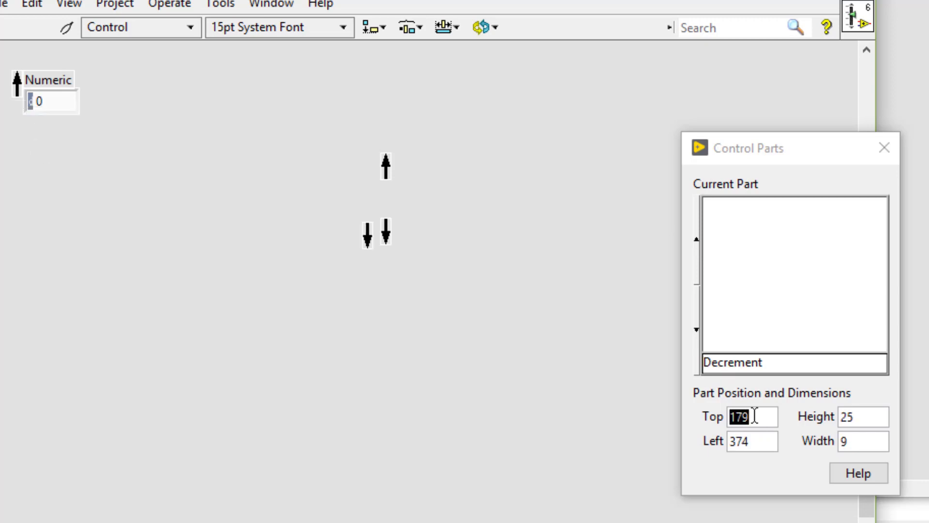
type("60")
double_click(754, 437)
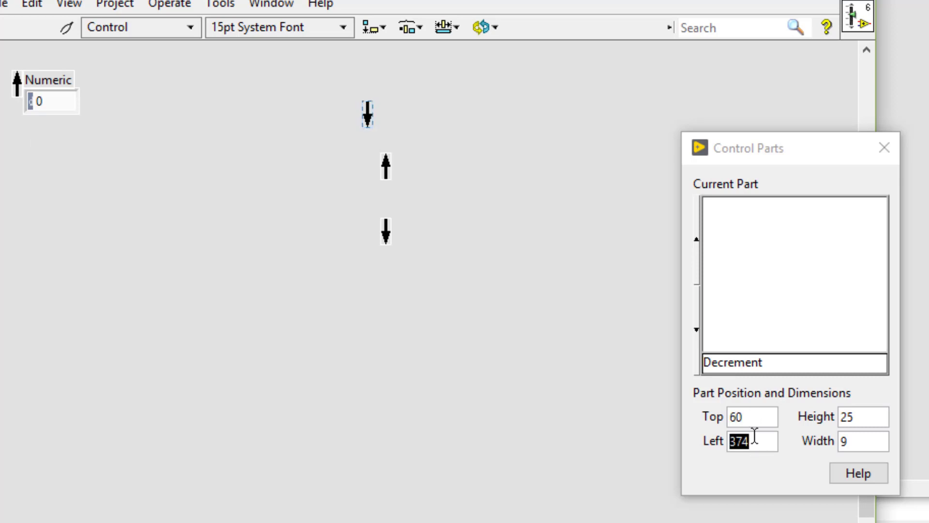
type("30")
left_click(418, 367)
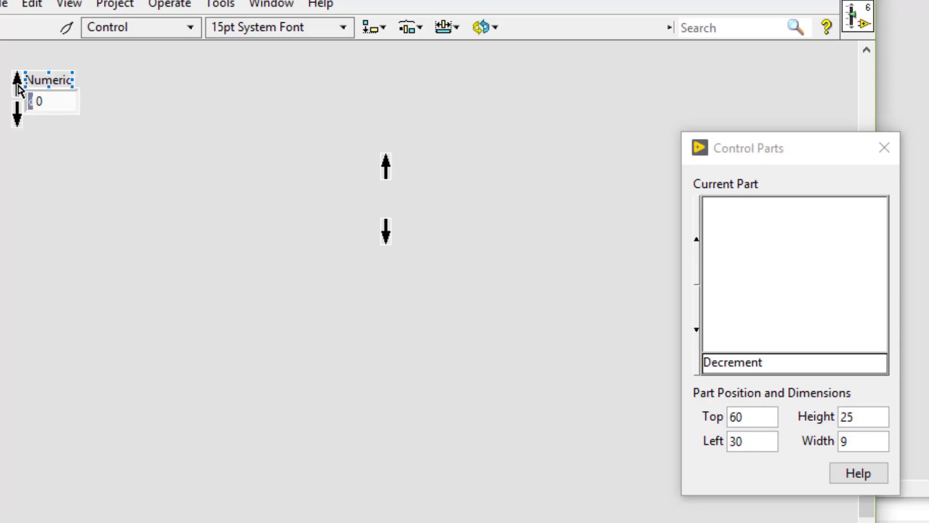
Check the picture items assigned to the Decrement part
right_click(17, 116)
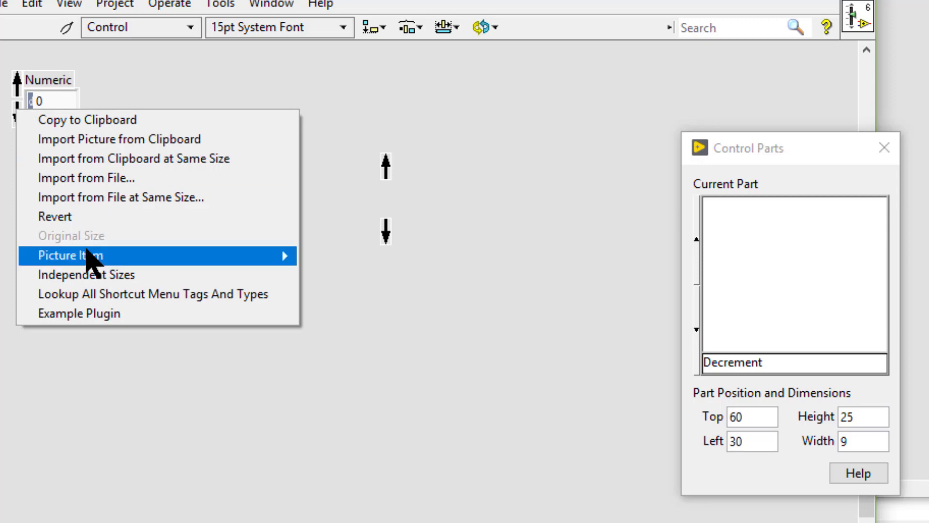
mouse_move(87, 253)
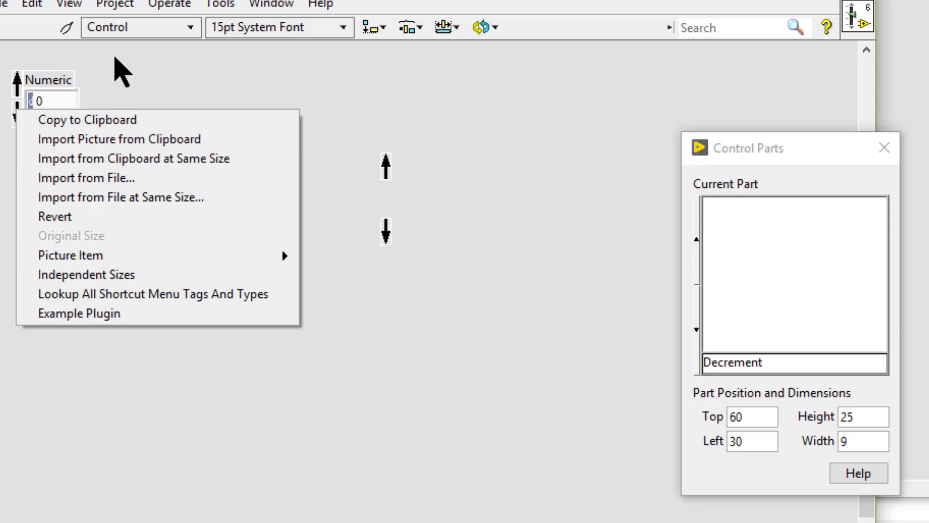
Review the picture options of the Increment and Decrement parts in the control editor
left_click(119, 68)
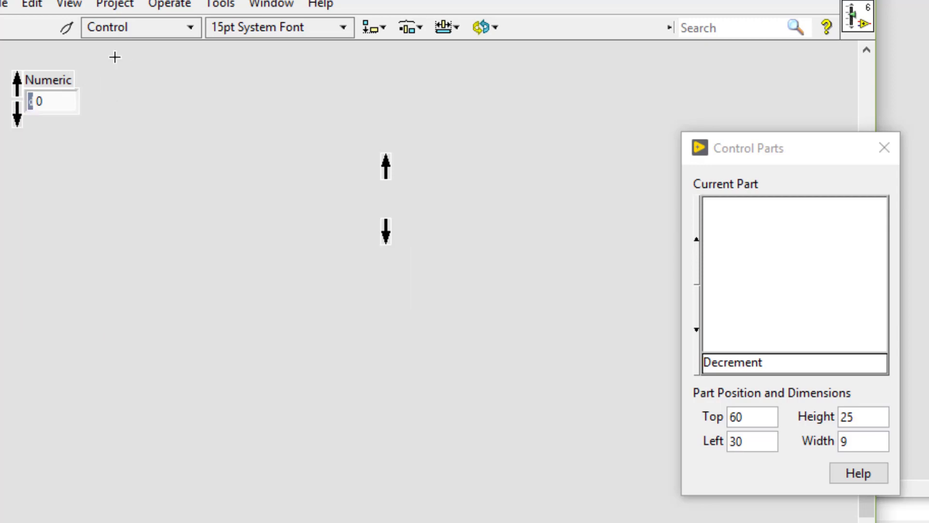
right_click(17, 87)
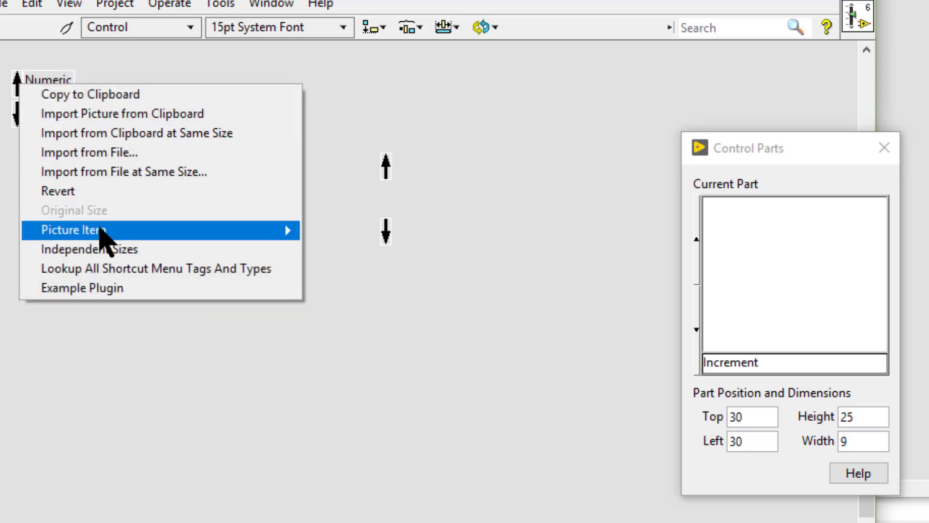
mouse_move(101, 234)
left_click(10, 164)
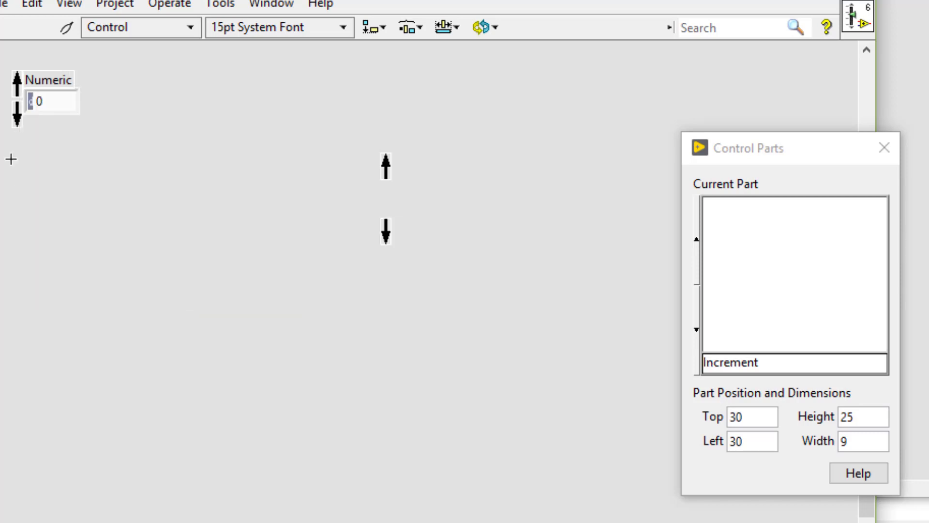
right_click(19, 116)
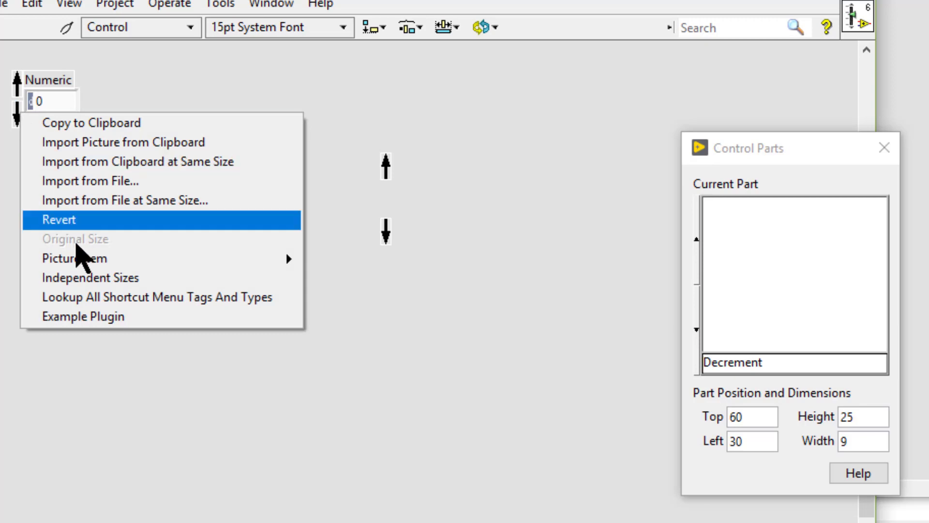
mouse_move(83, 261)
left_click(5, 207)
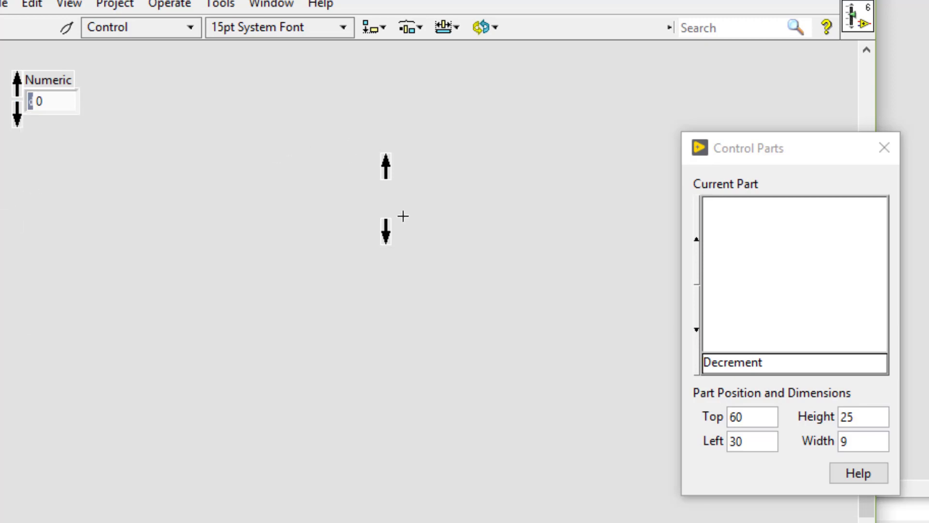
Delete the two loose arrow decorations from the control editor panel
left_click_drag(339, 138, 456, 308)
key("Delete")
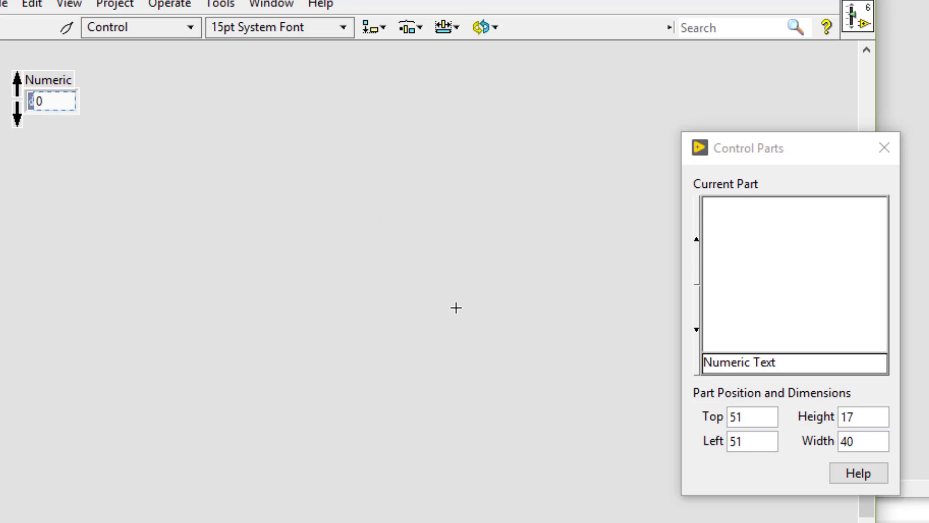
Color the Increment arrow bright green (LED On) with the coloring tool
right_click(255, 220, "shift")
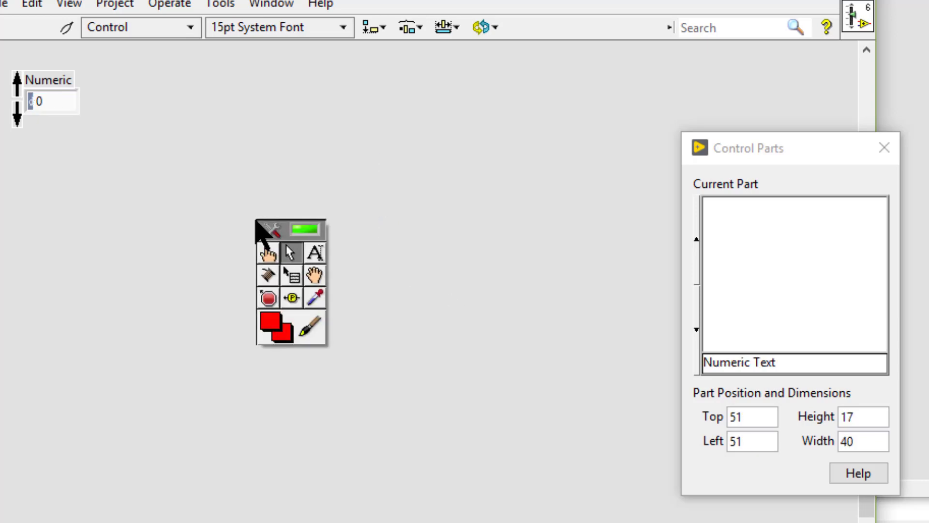
left_click(308, 339)
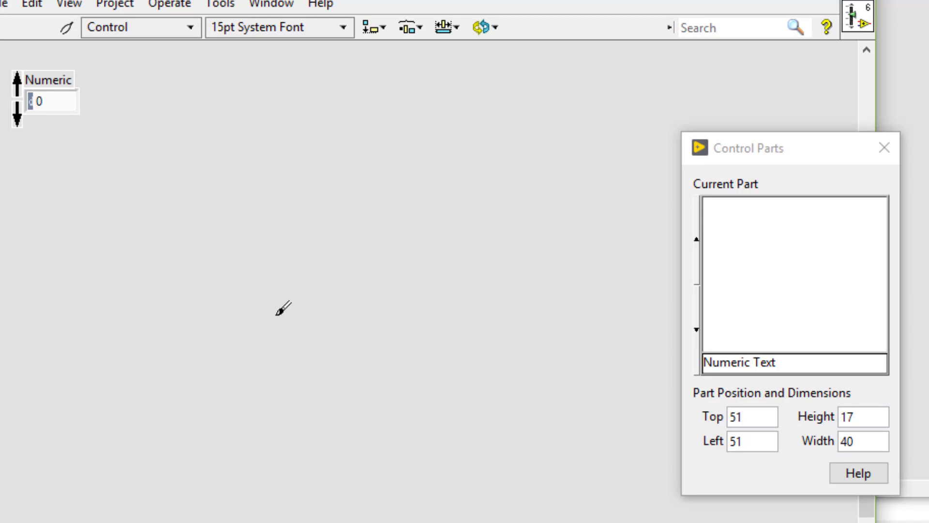
right_click(18, 79)
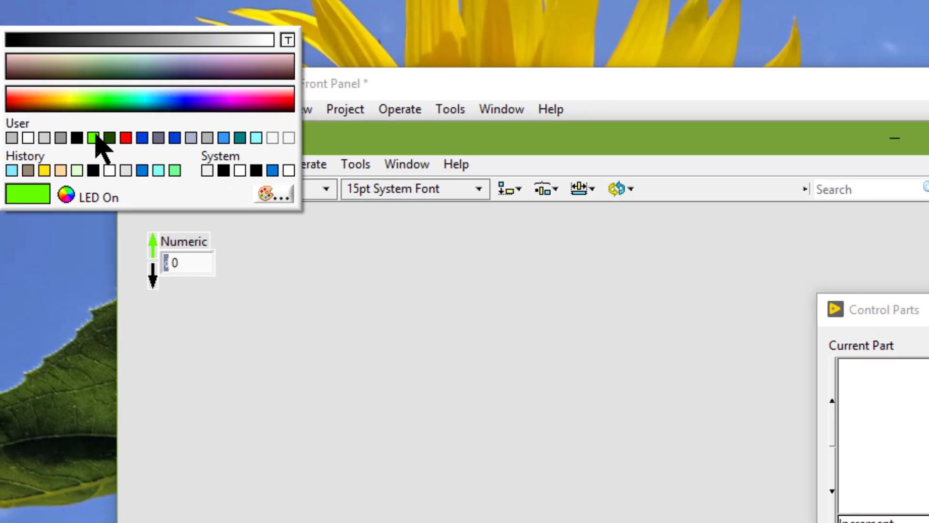
left_click(95, 138)
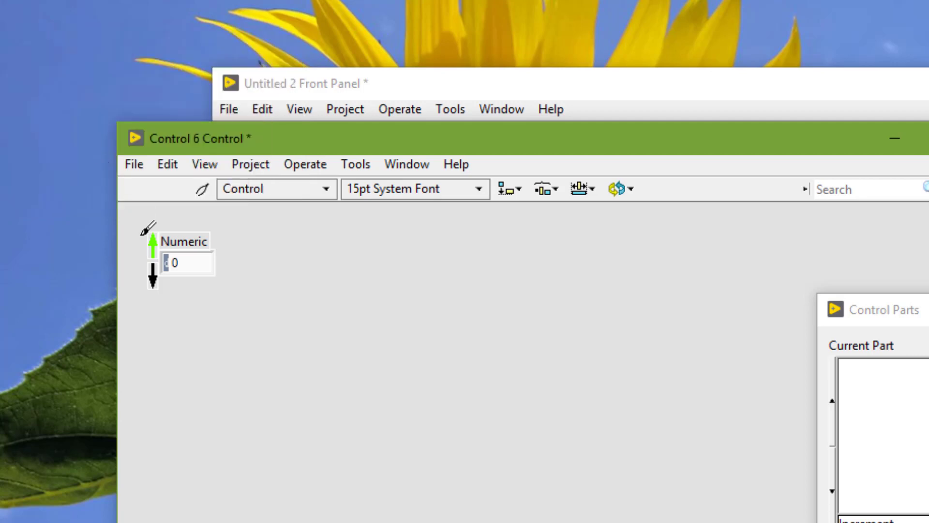
Color the Decrement arrow red and restore automatic tool selection
left_click(153, 278)
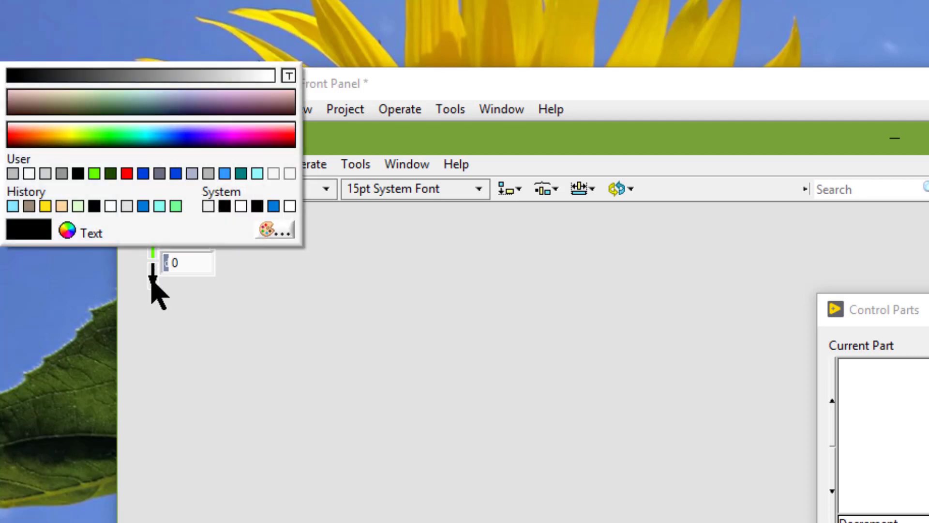
left_click(128, 177)
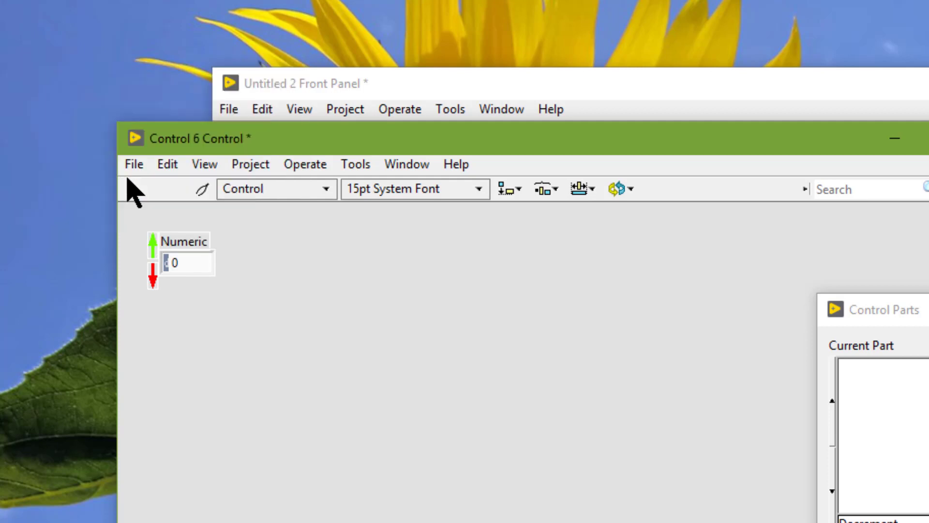
right_click(301, 283, "shift")
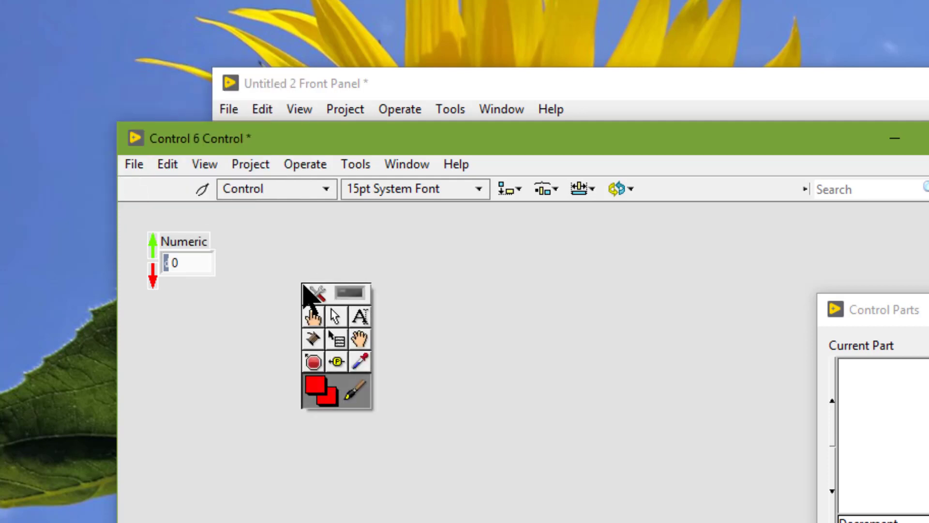
left_click(306, 288)
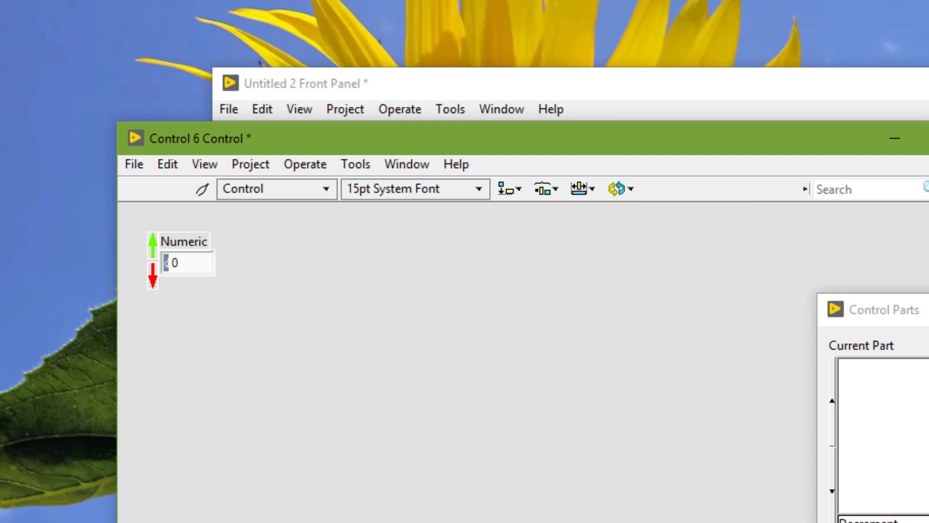
Close the control editor, replacing the original Numeric control with the customized one and choosing to save the changes
key("ctrl+w")
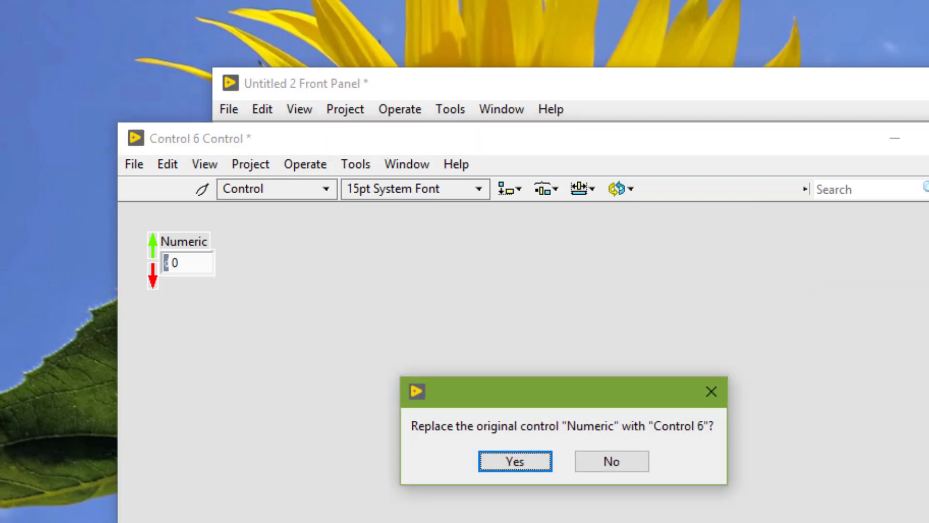
left_click(528, 460)
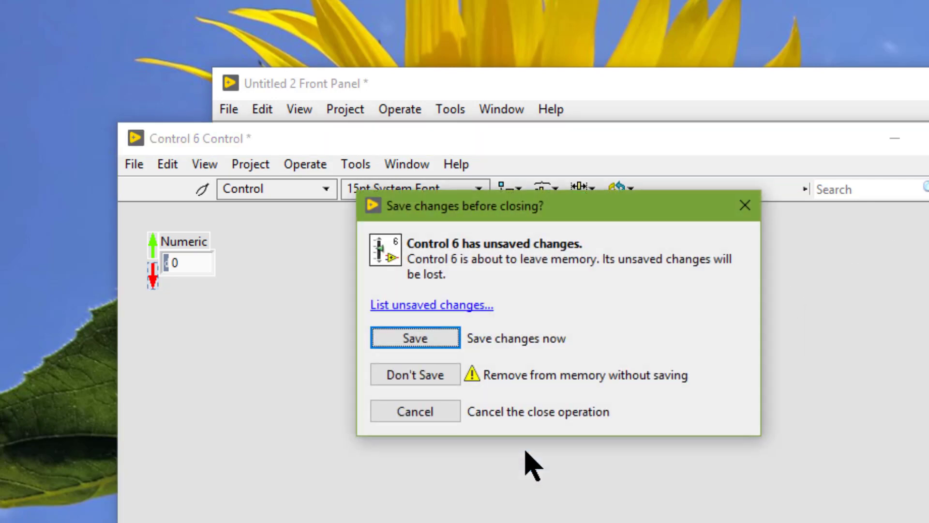
left_click(415, 341)
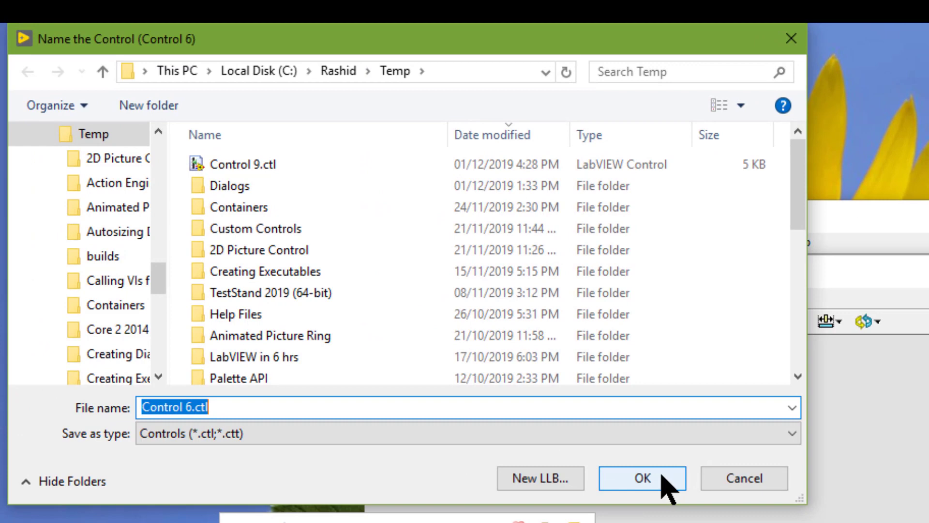
Save the control in the Temp folder under the file name Custom Numeric
type("Cutom")
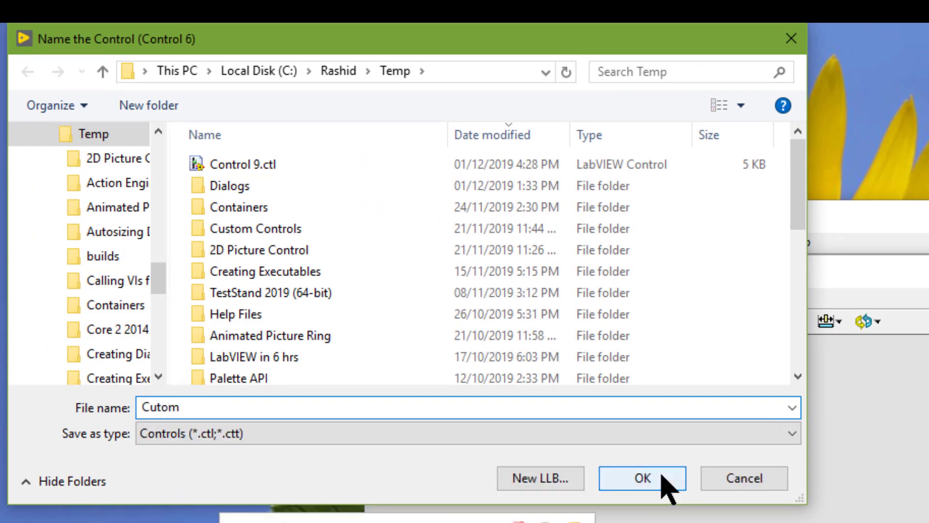
key("BackSpace")
key("BackSpace")
key("BackSpace")
key("BackSpace")
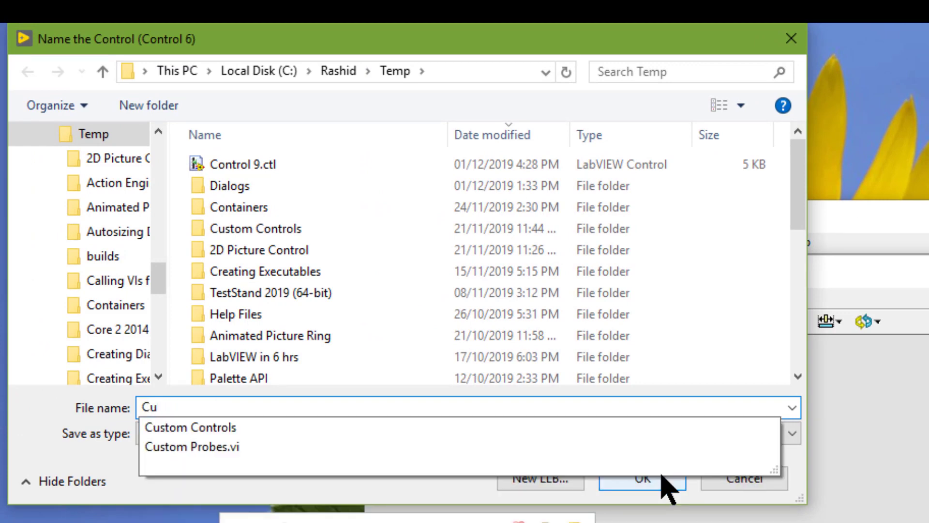
type("stum")
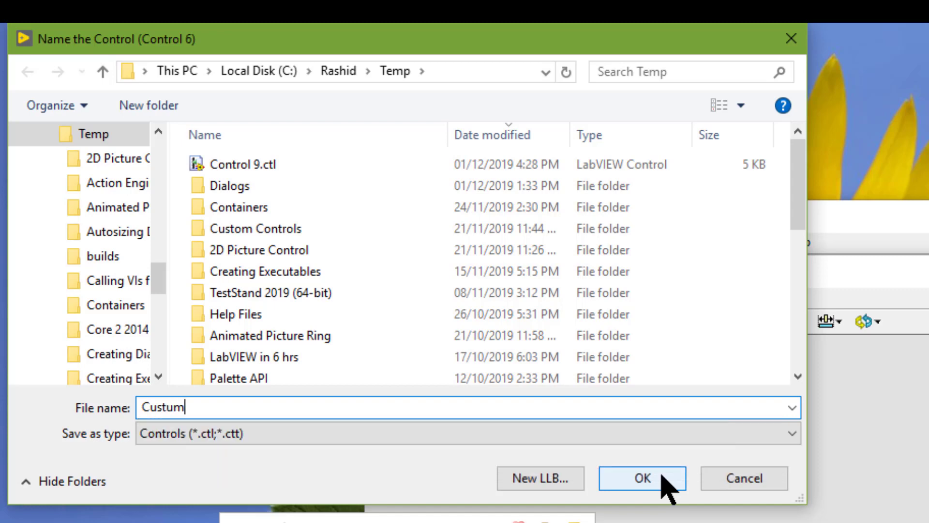
key("BackSpace")
key("BackSpace")
key("BackSpace")
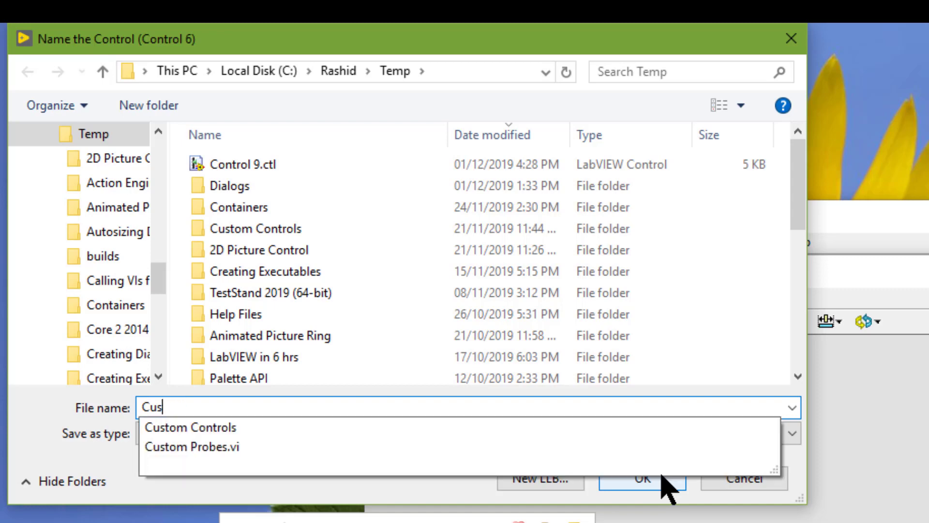
type("ton")
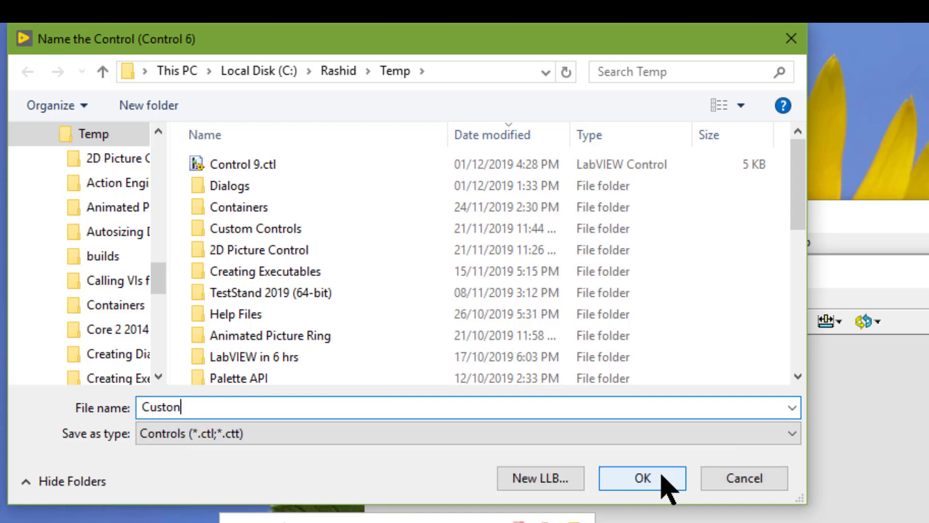
key("BackSpace")
type("m Numeric")
left_click(644, 484)
left_click(643, 479)
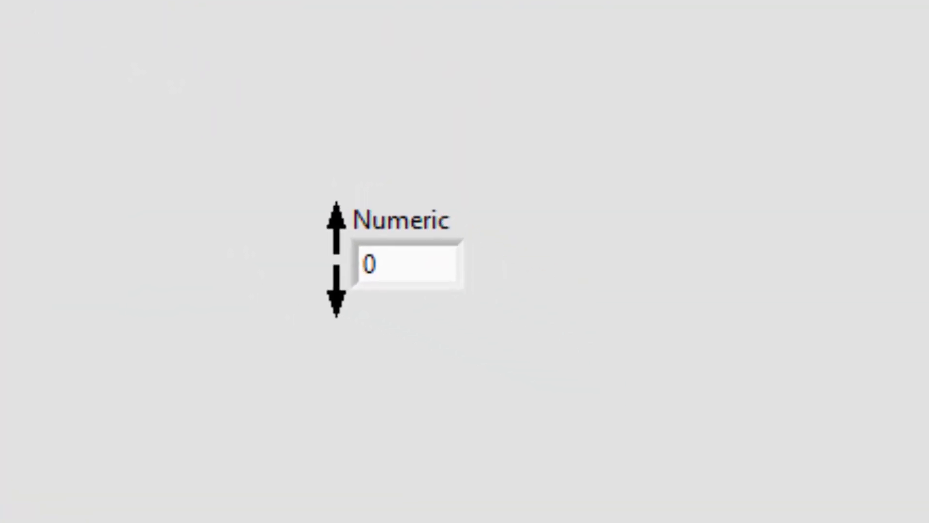
Test the Numeric control's arrows by stepping its value up to 3 and down to -3
left_click(338, 243)
left_click(337, 243)
left_click(337, 243)
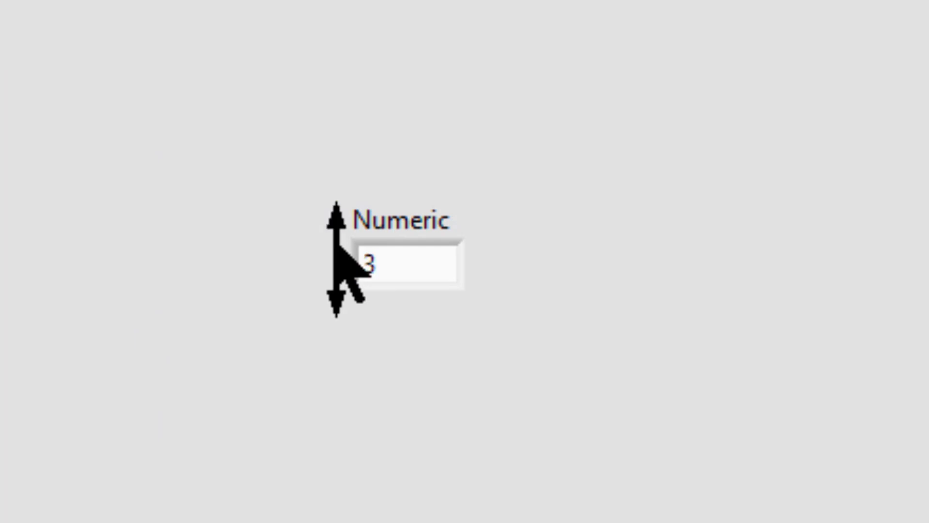
left_click(337, 244)
left_click(335, 304)
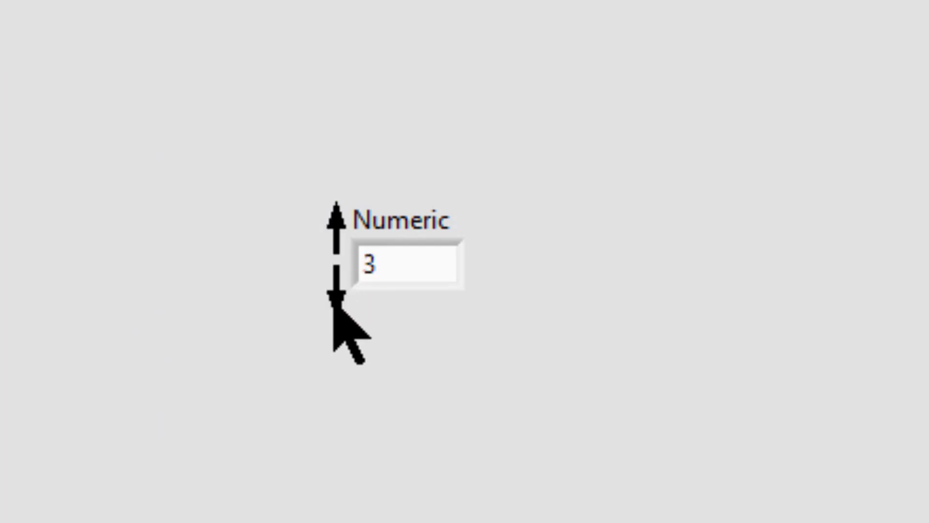
left_click(335, 304)
left_click(335, 309)
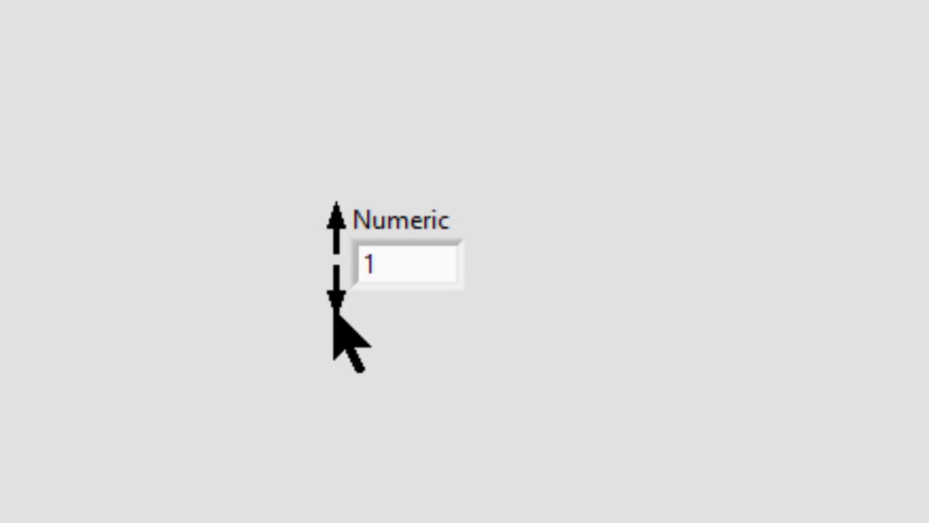
left_click(335, 308)
left_click(335, 309)
left_click(335, 309)
left_click(335, 304)
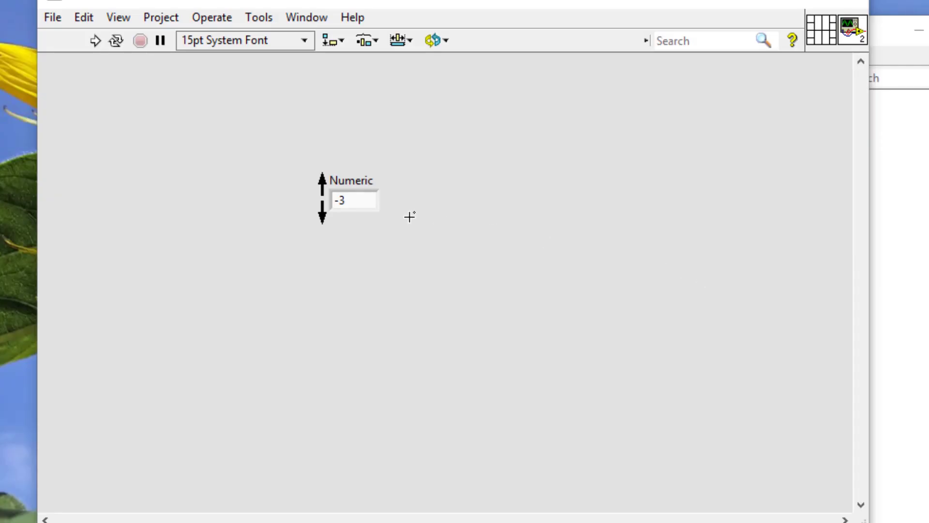
Open the front panel's Numeric control in the control editor for customization and switch it to customize mode
right_click(360, 192)
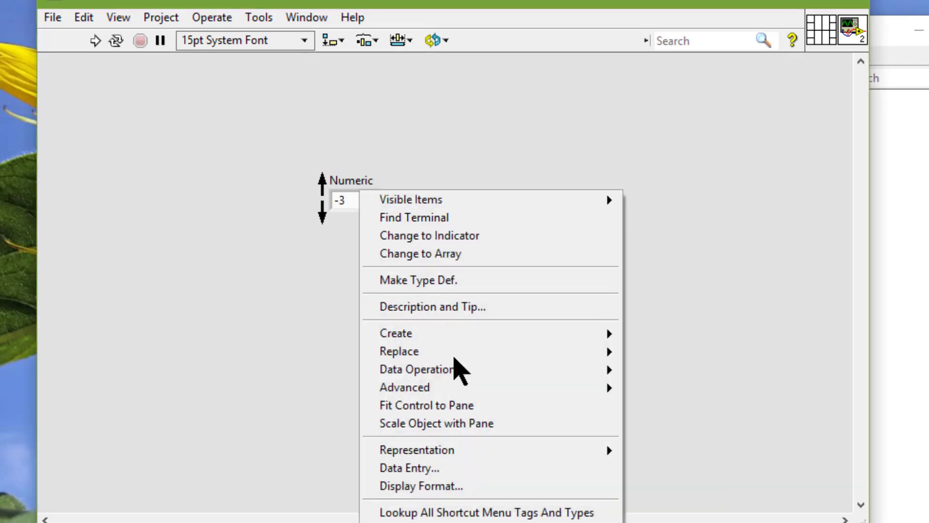
mouse_move(461, 386)
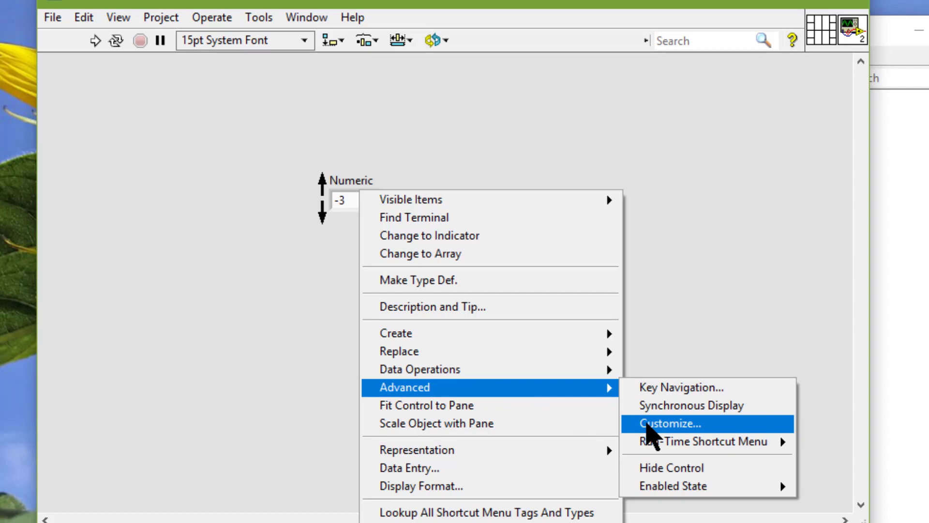
left_click(648, 424)
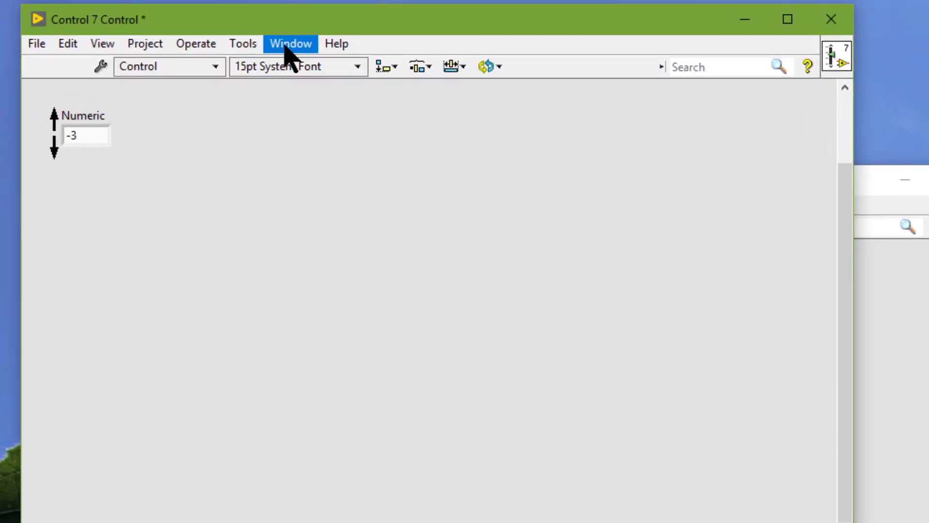
left_click(284, 45)
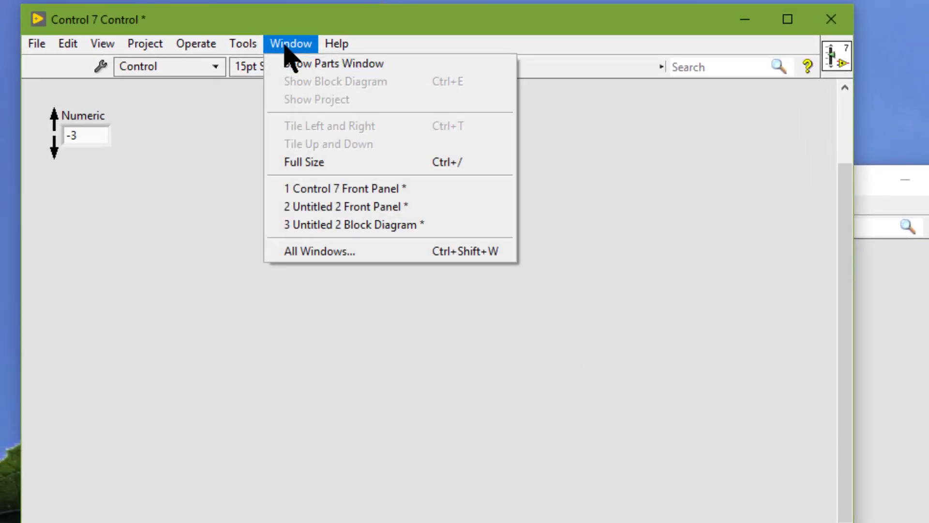
left_click(100, 129)
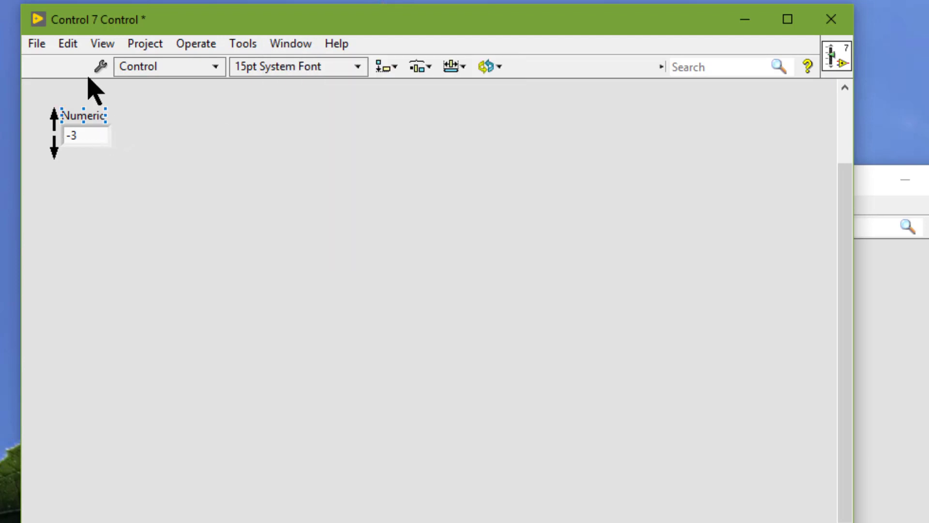
left_click(98, 66)
left_click(95, 129)
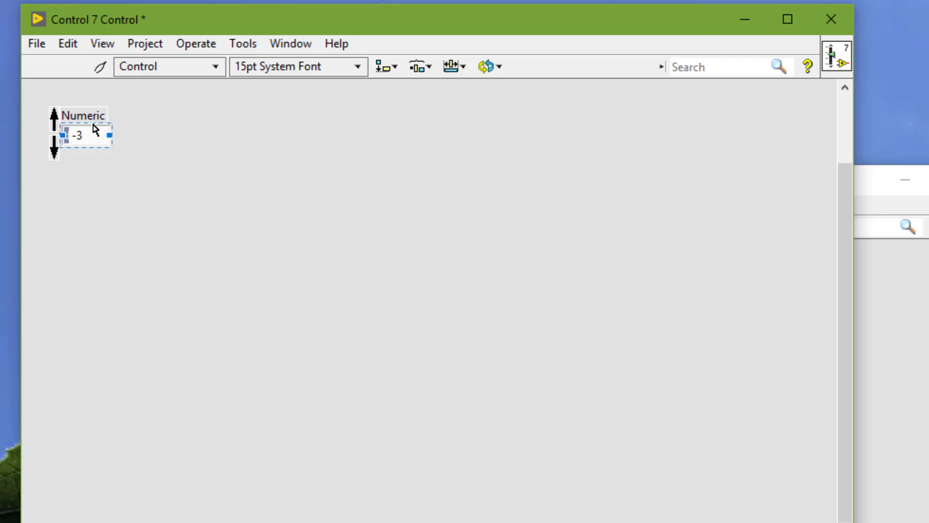
Examine the picture options of the Increment arrow, including Picture Item and Independent Sizes
left_click(55, 118)
right_click(55, 118)
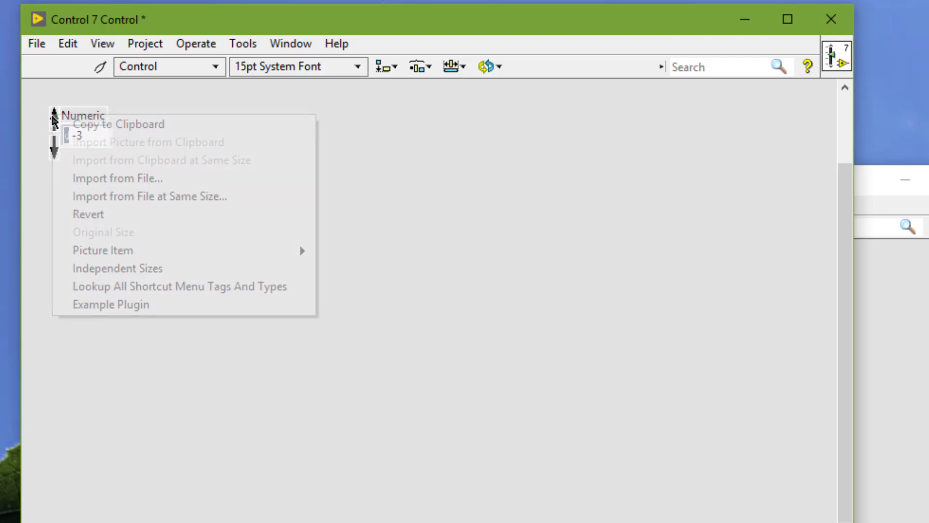
mouse_move(157, 251)
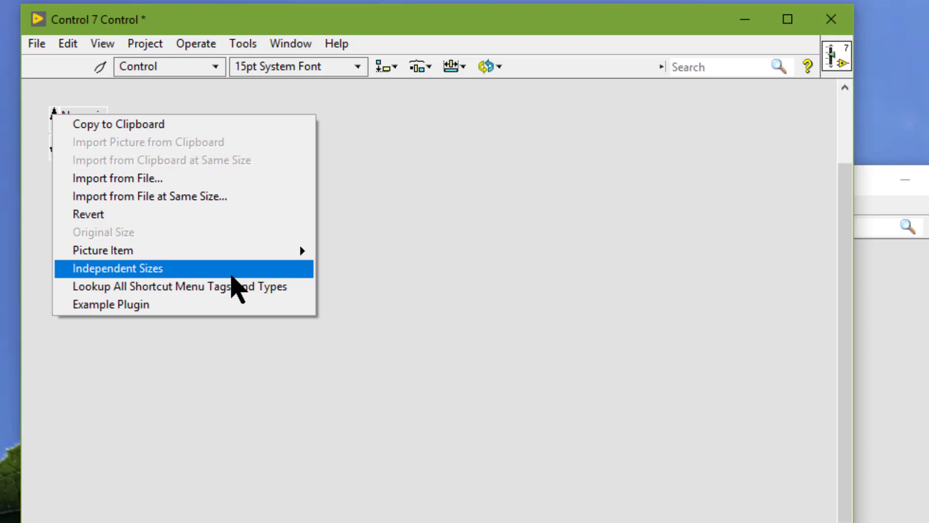
left_click(131, 86)
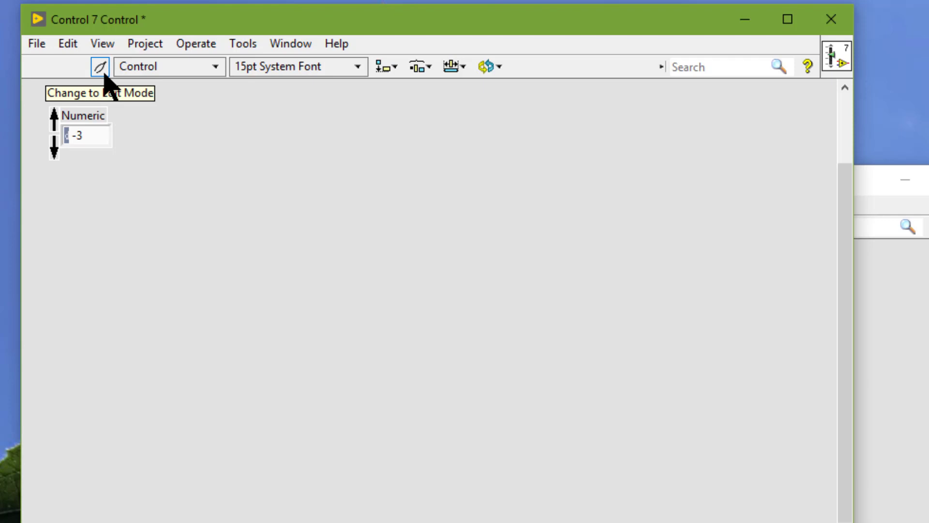
left_click(55, 118)
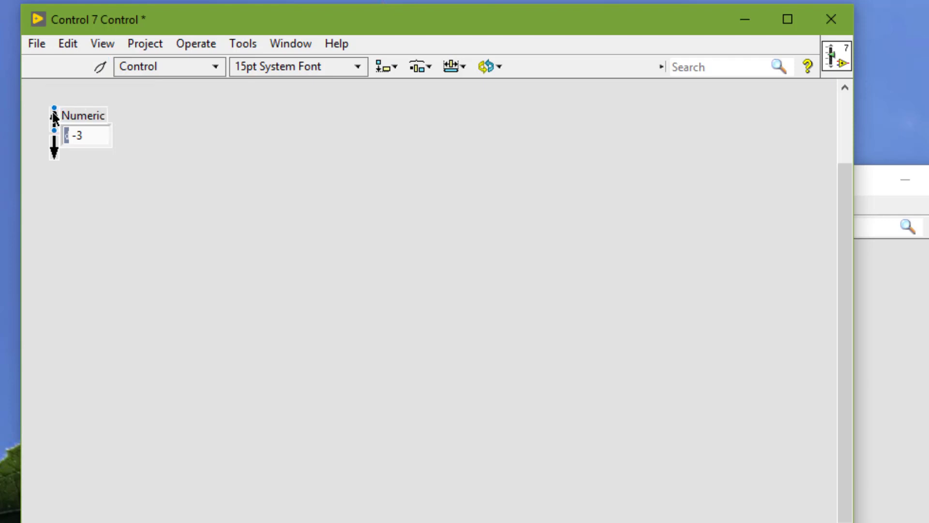
right_click(55, 118)
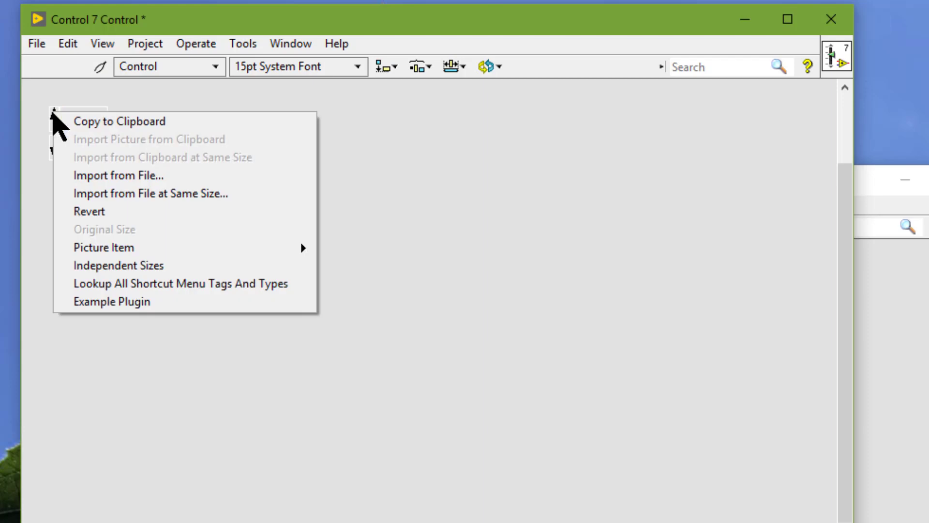